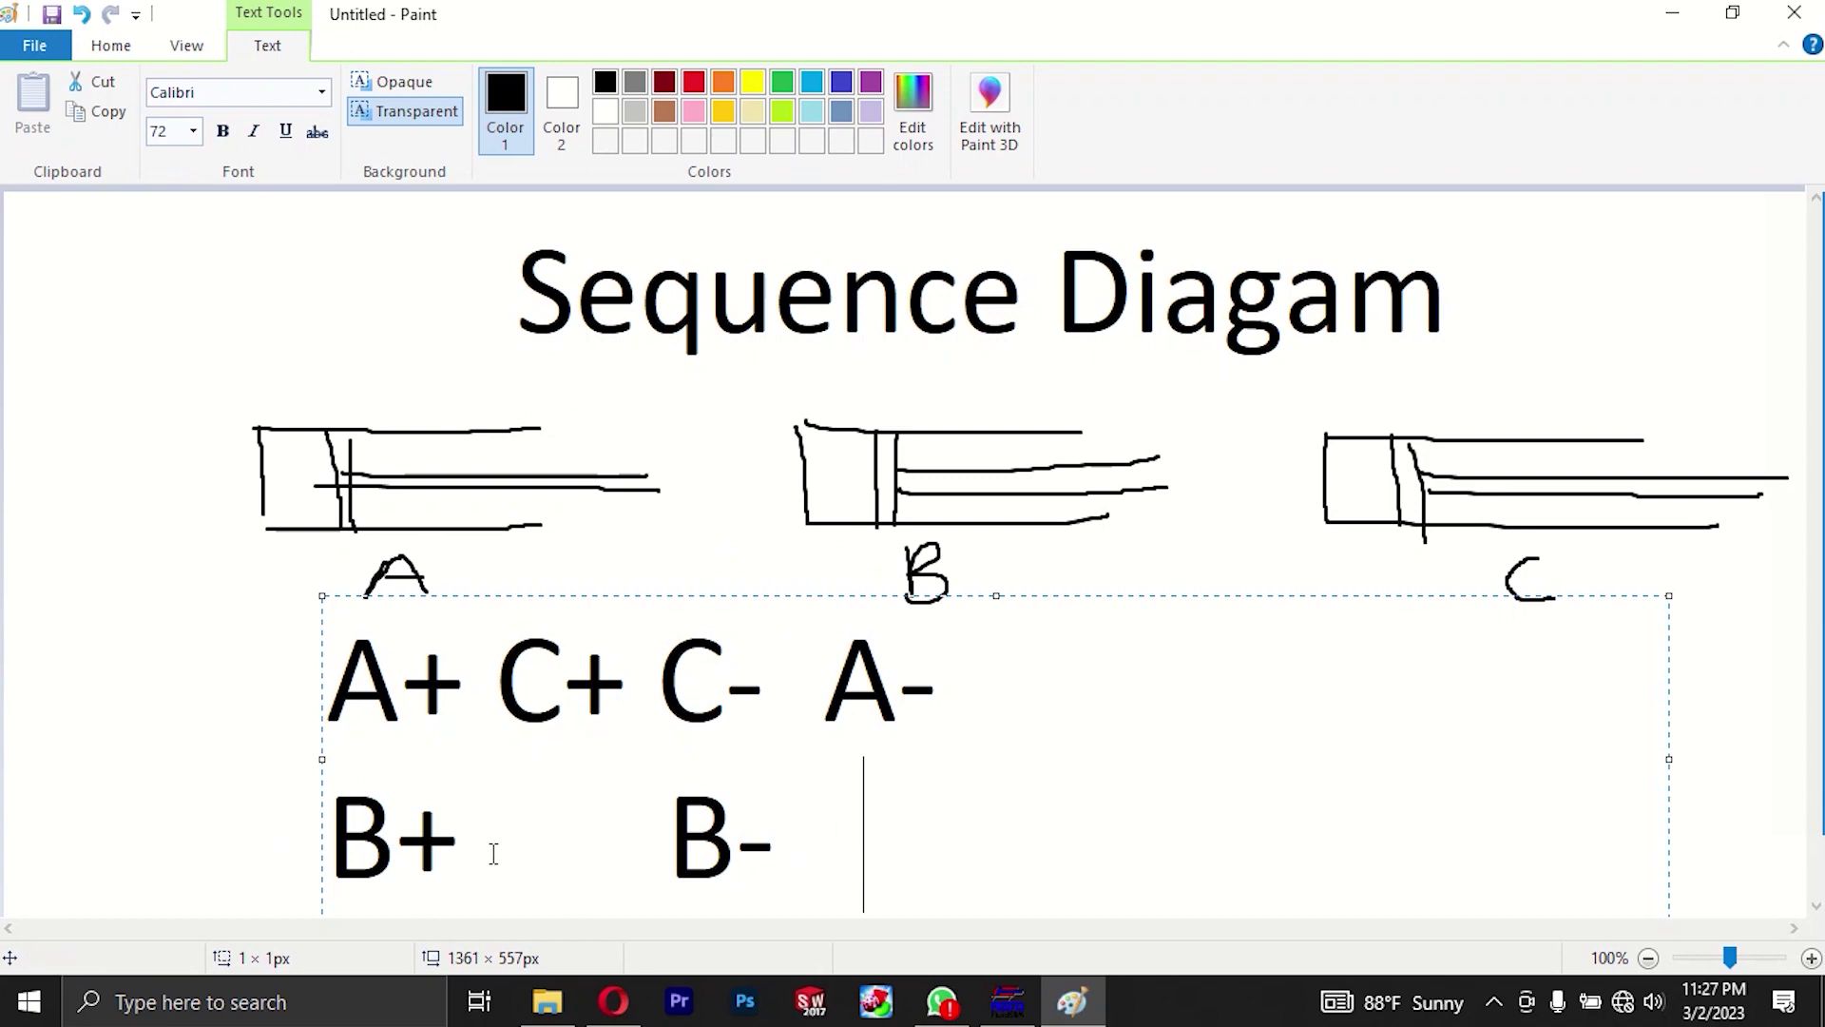
Add a new line reading 'C+' below the B+ B- notation, fixing the typos
click(815, 842)
key(ctrl+z)
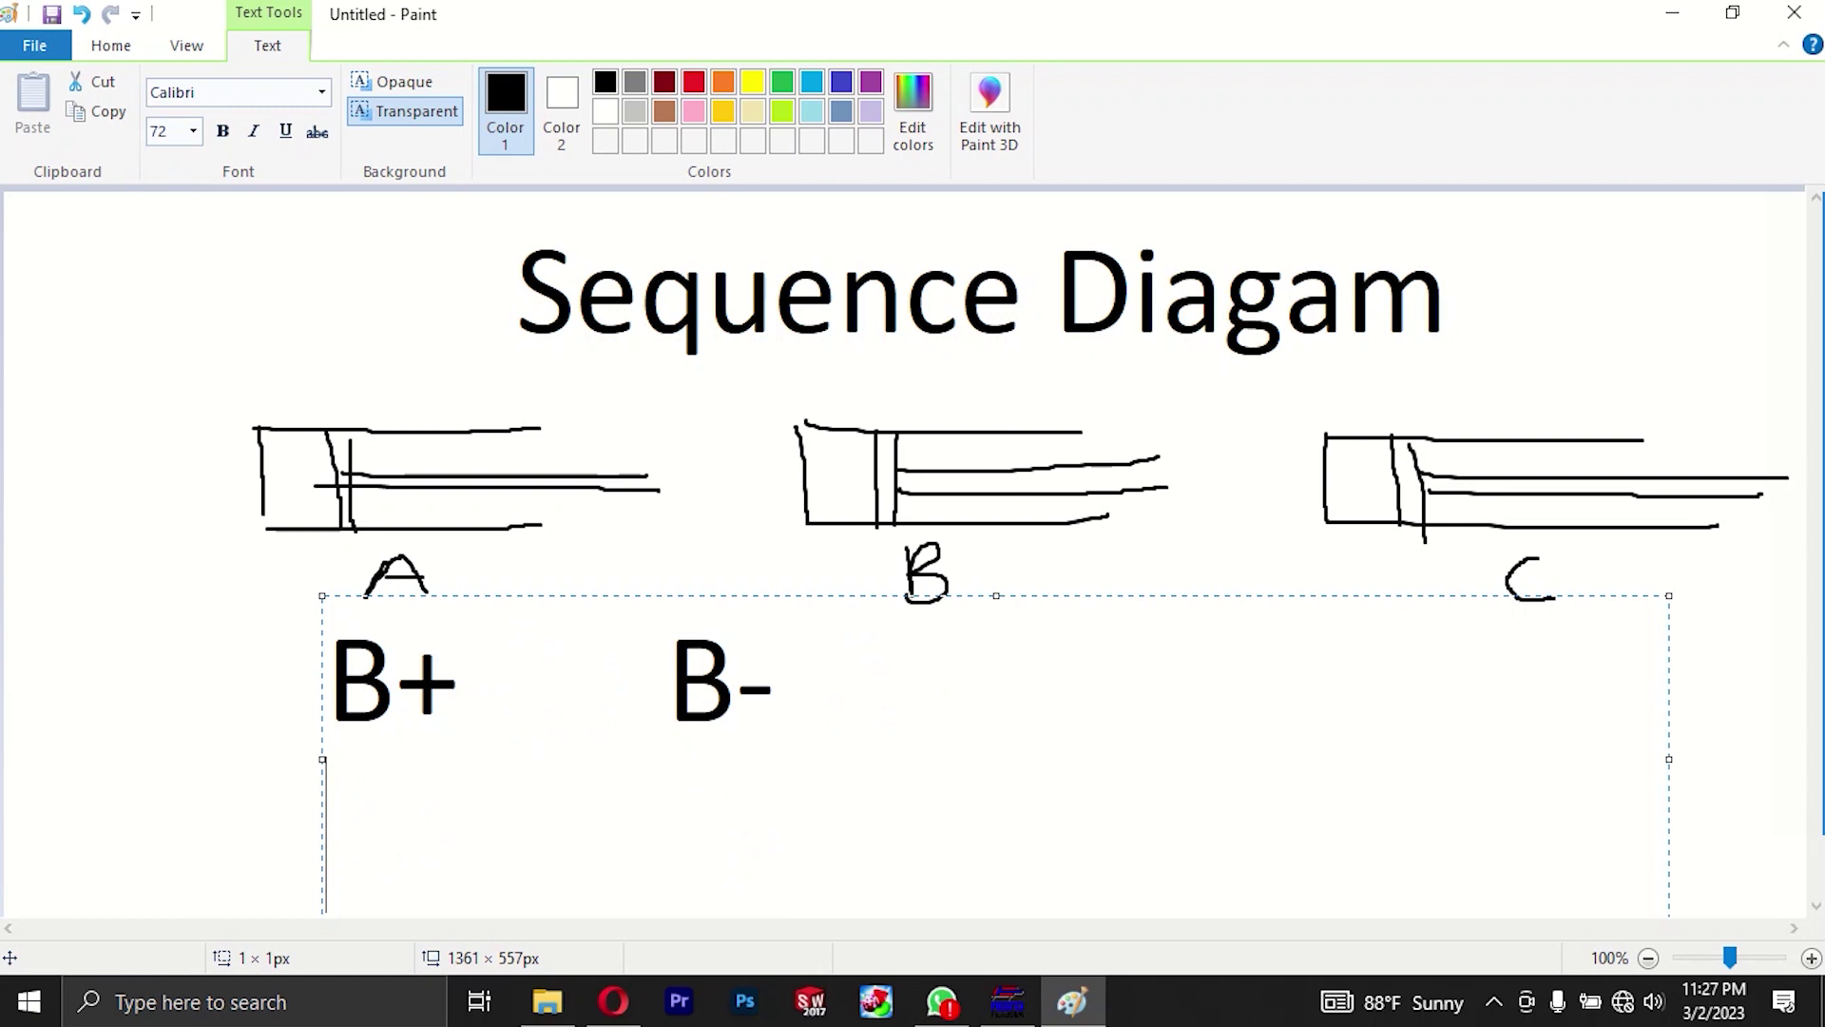
text(C )
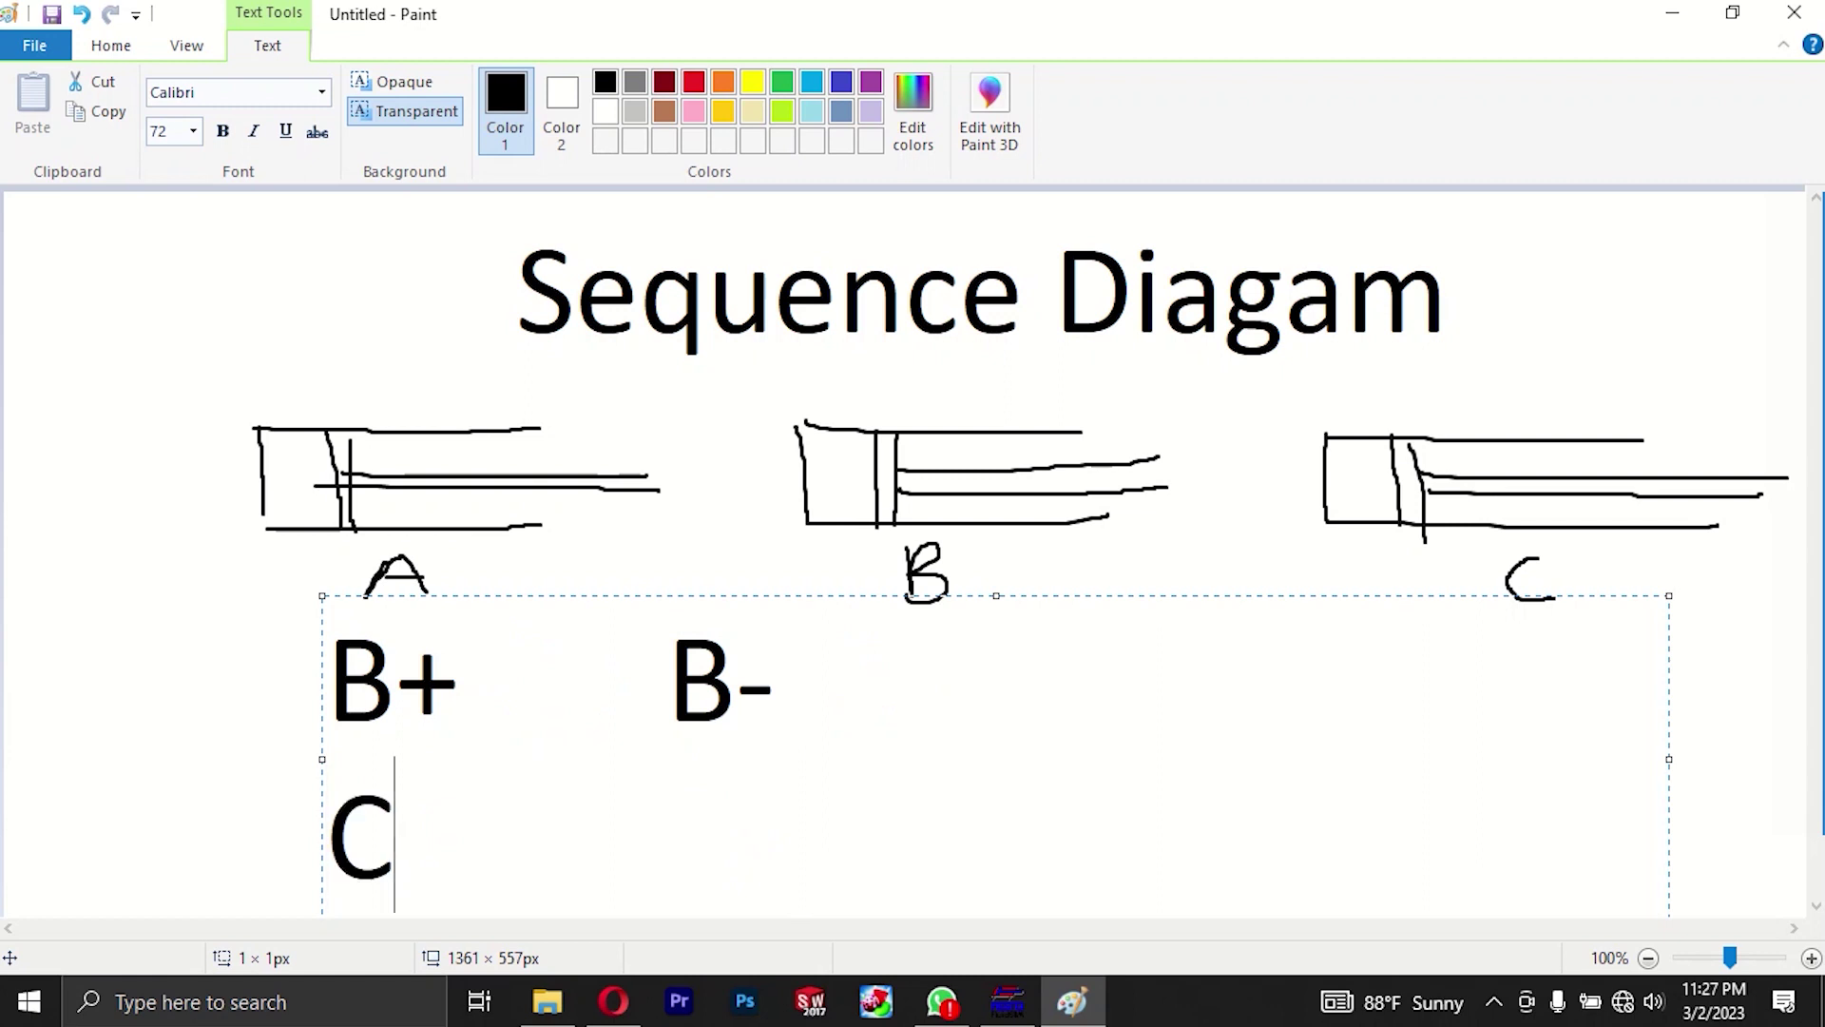
text(=)
key(BackSpace)
text(=)
key(BackSpace)
text(+)
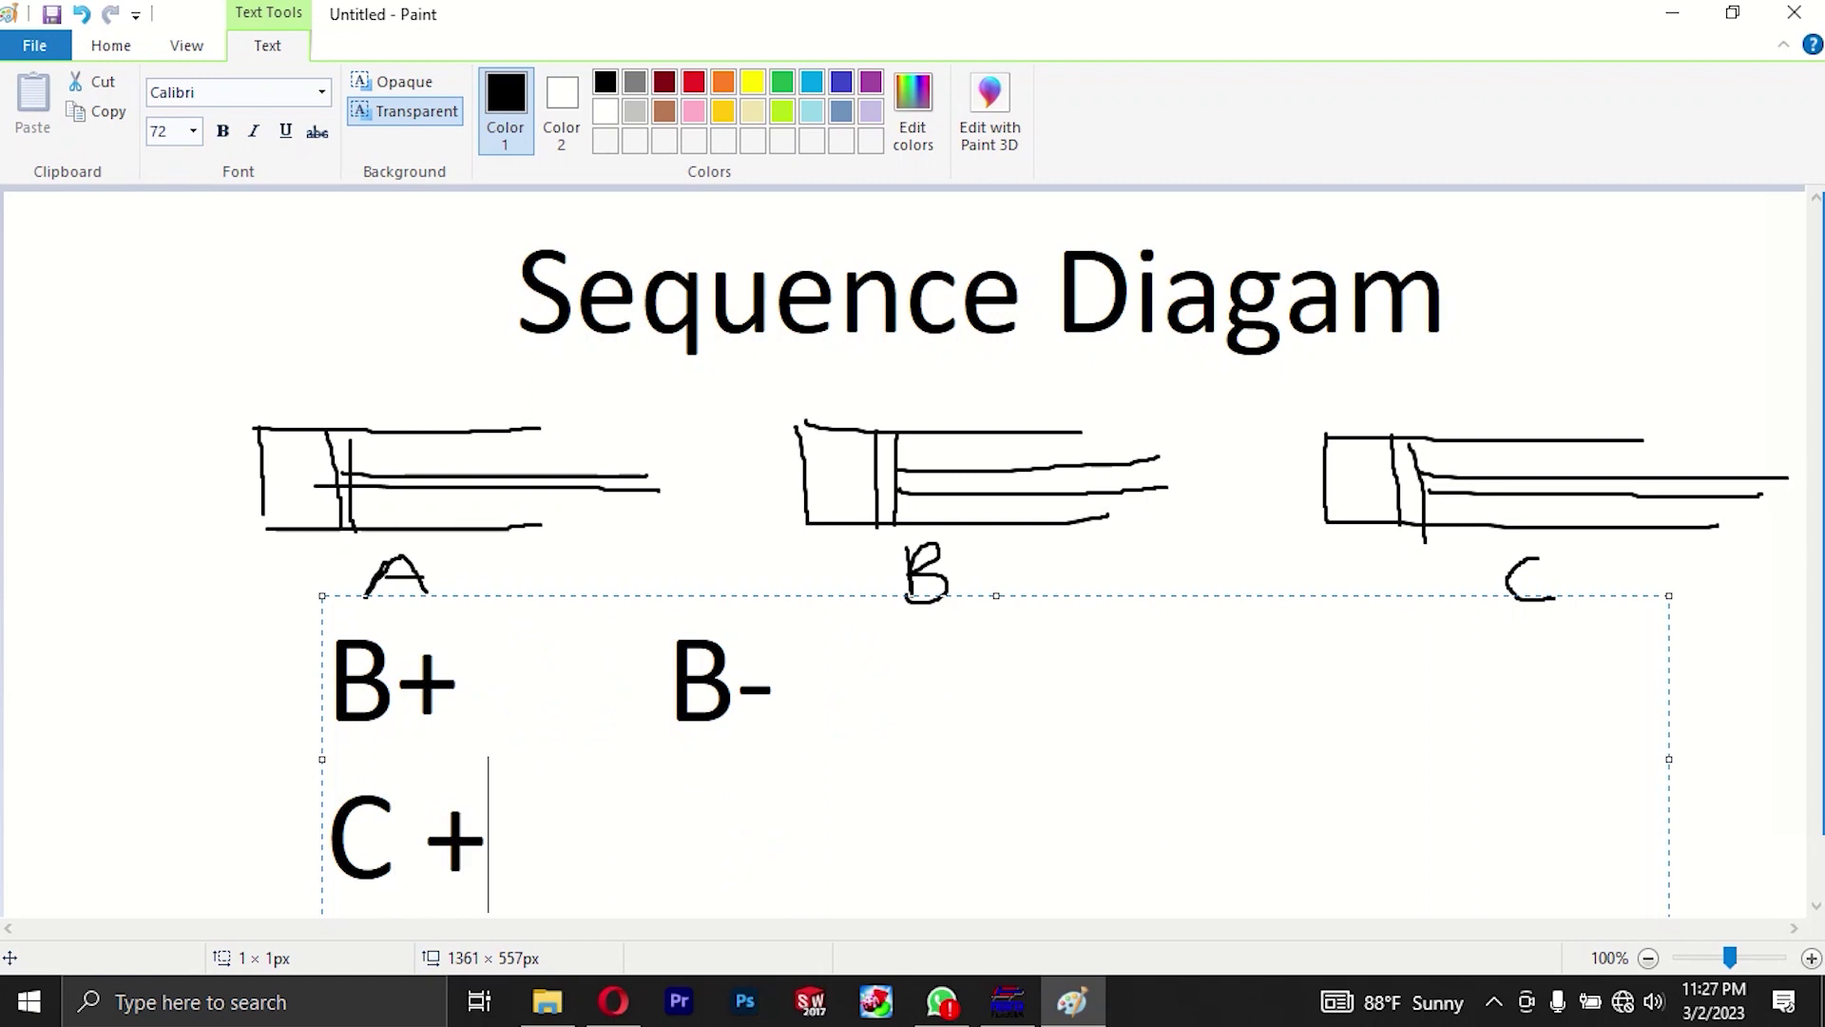
key(Left)
key(BackSpace)
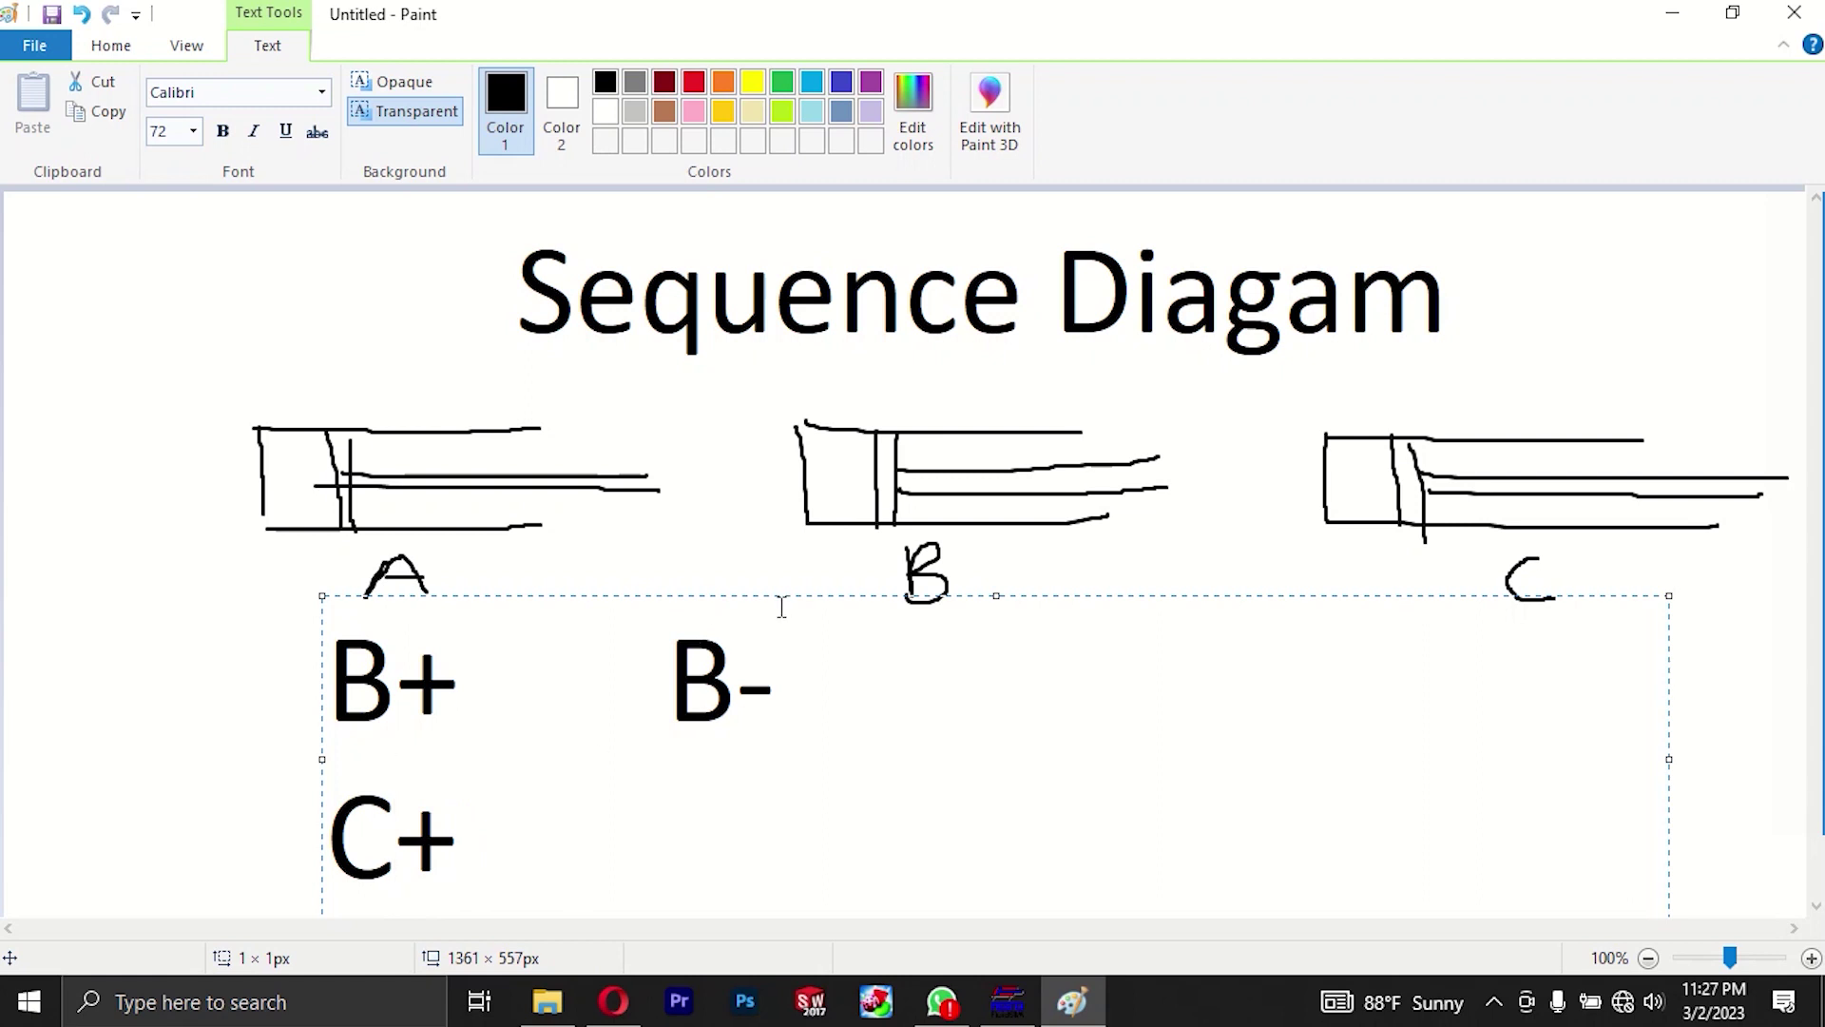
Enlarge the text box upward, then select and delete all three notation lines
drag(994, 594, 994, 424)
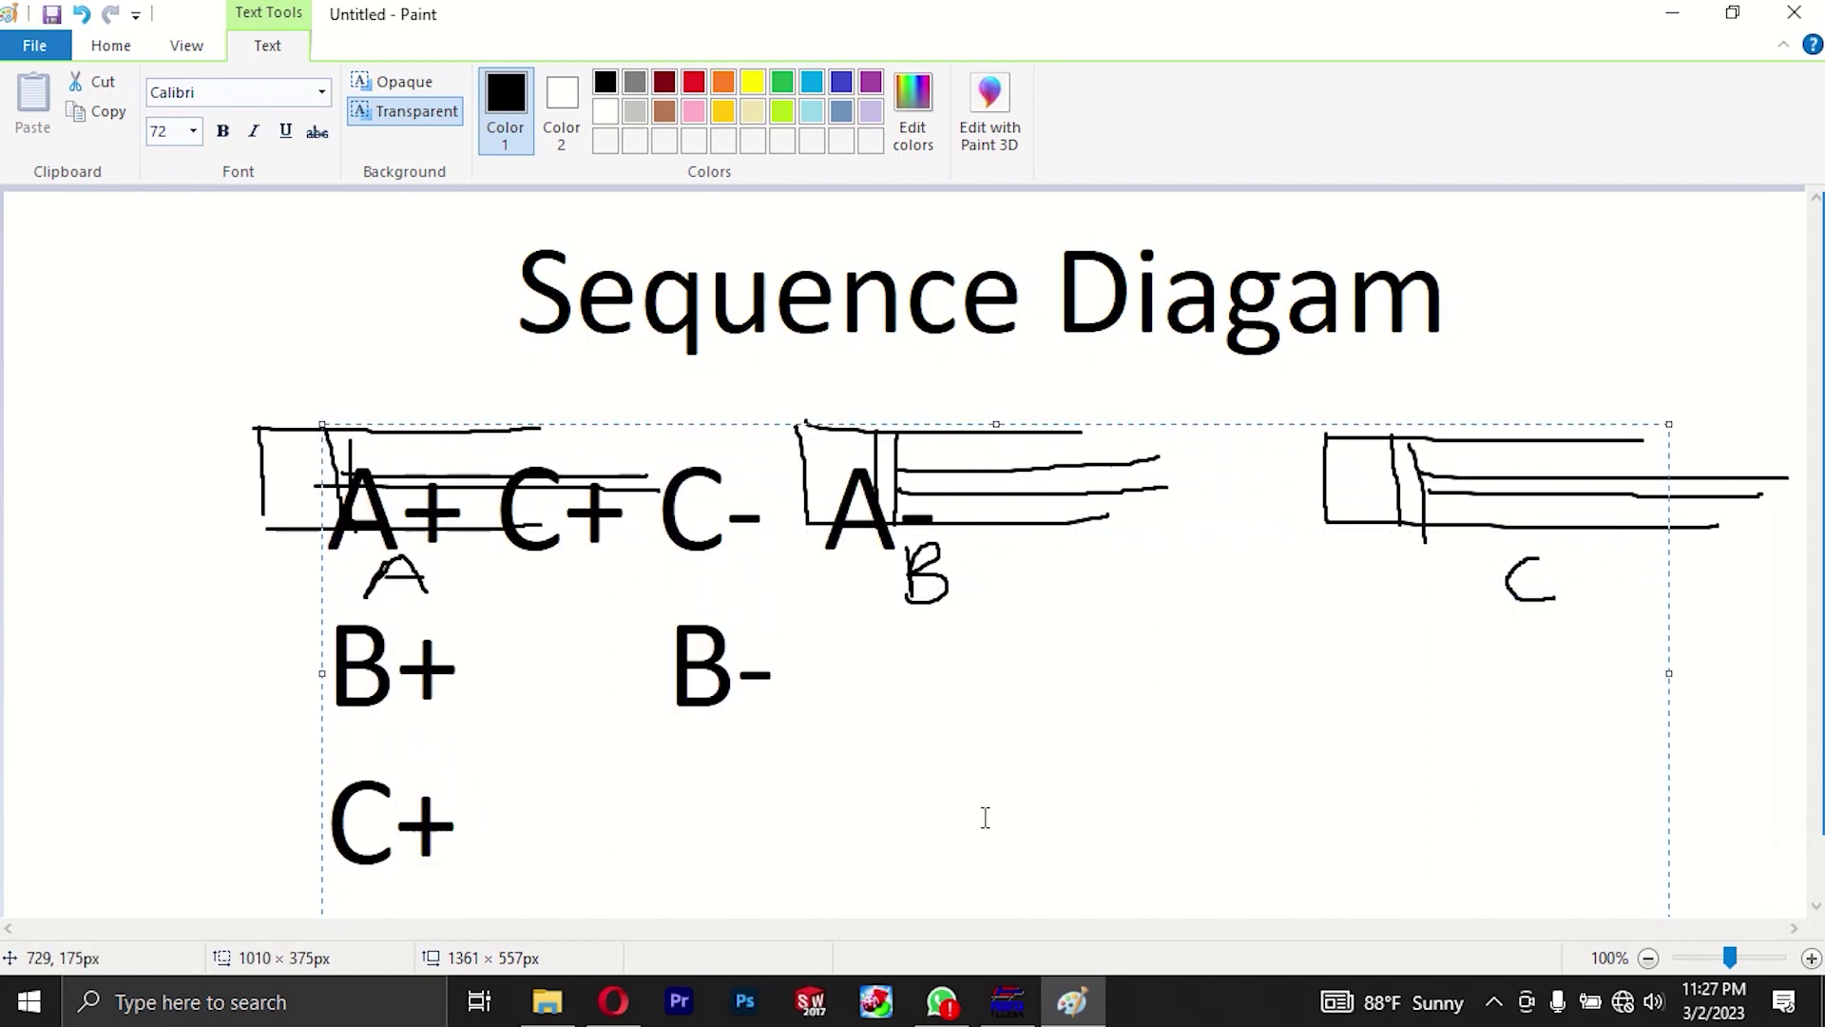
drag(460, 828, 295, 451)
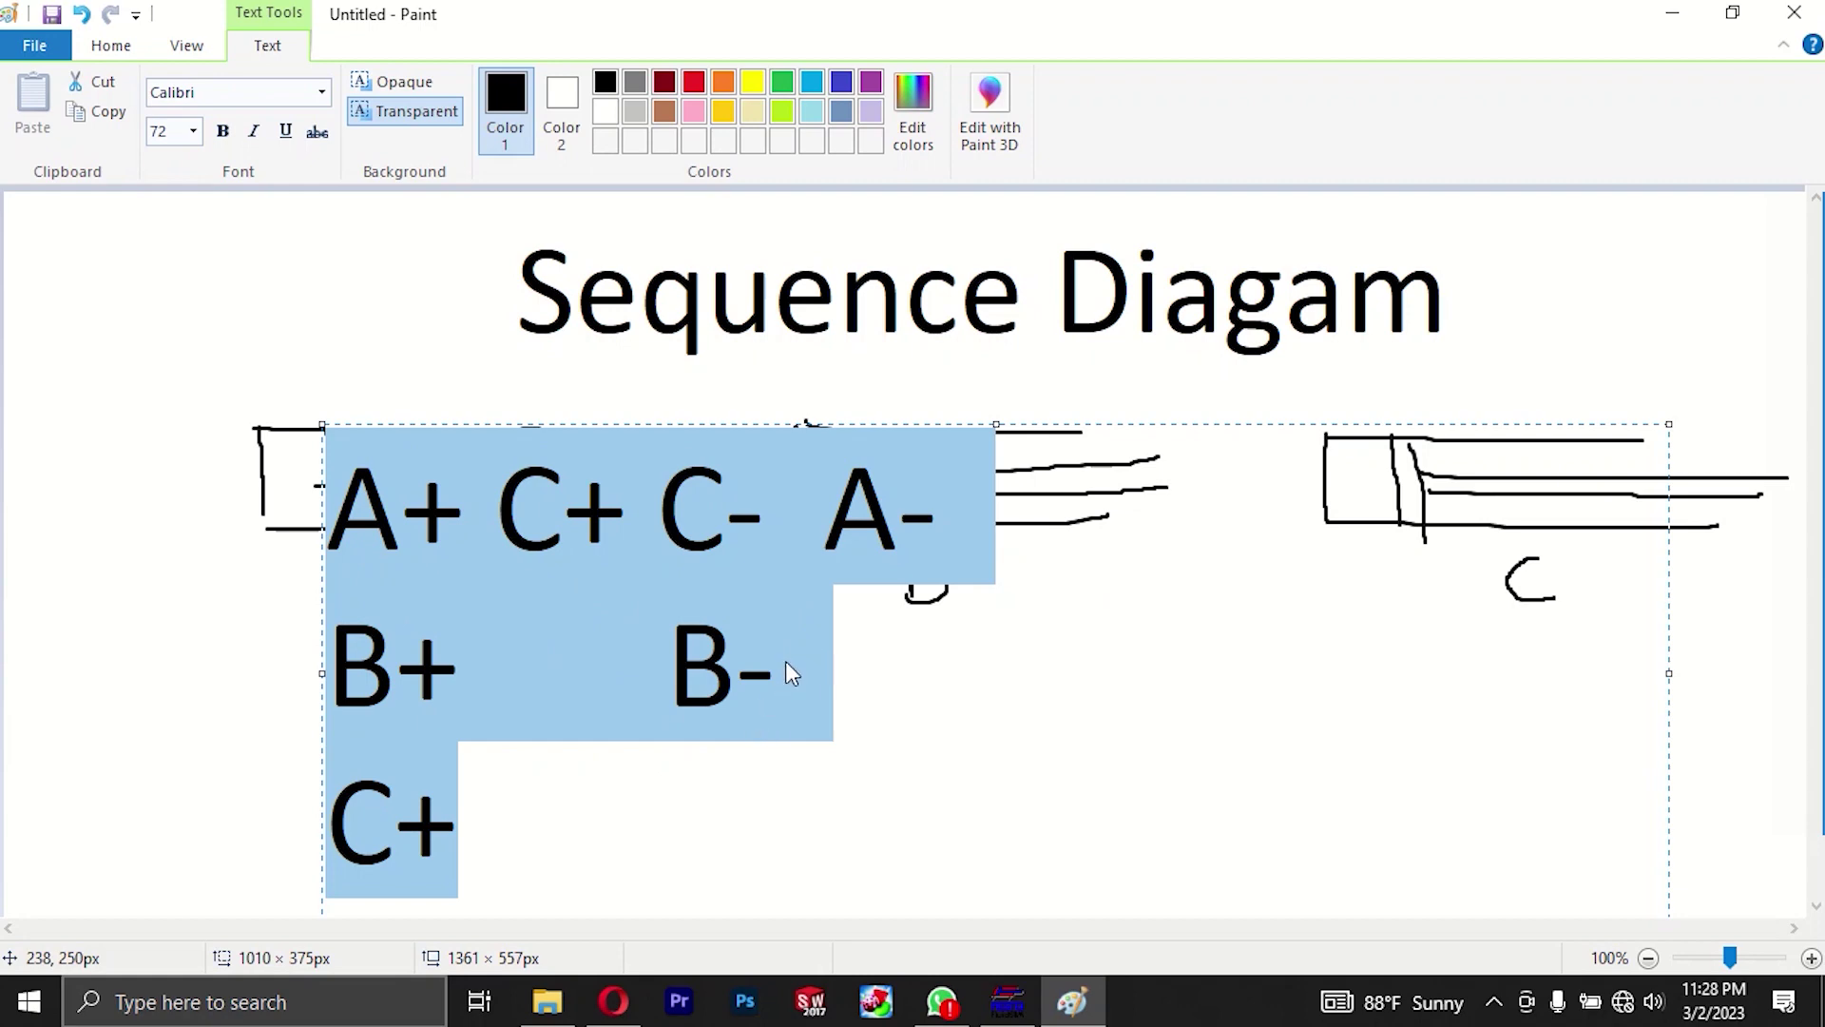
key(Delete)
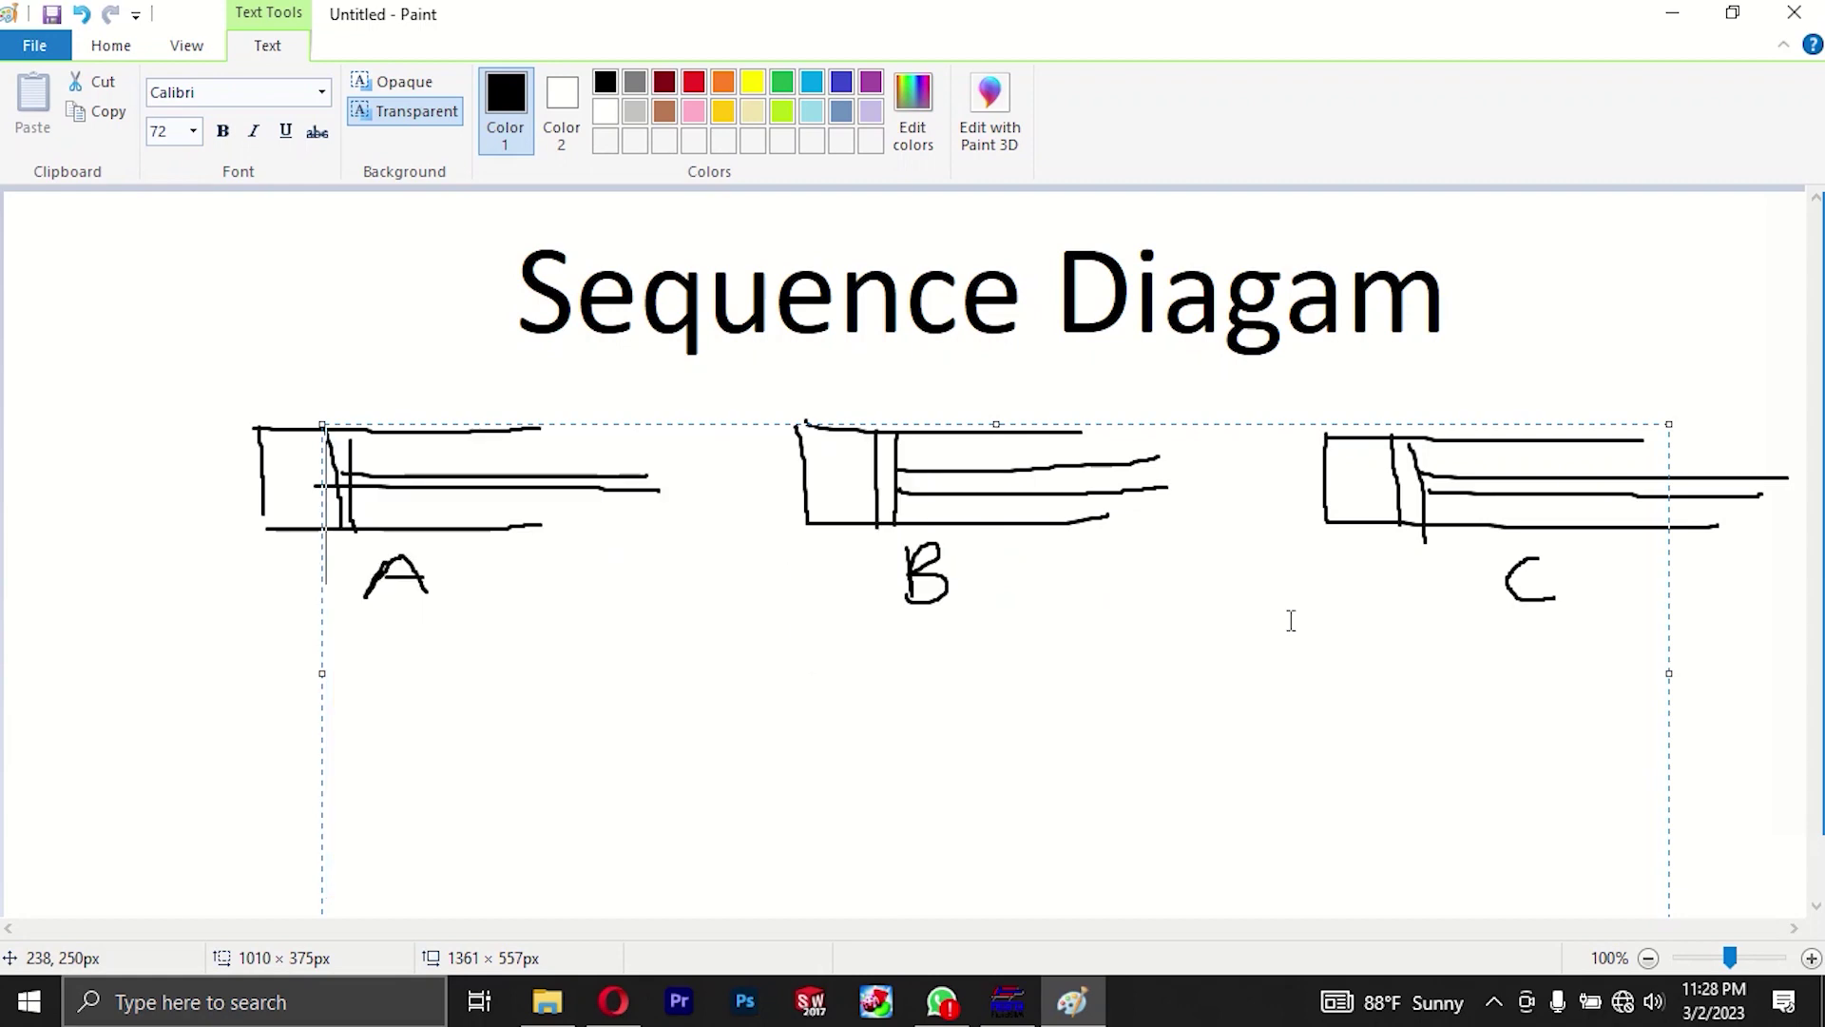
Move the text box's top edge below the A, B, C labels; type and erase '(AB)+ (AB)-'
drag(995, 424, 982, 622)
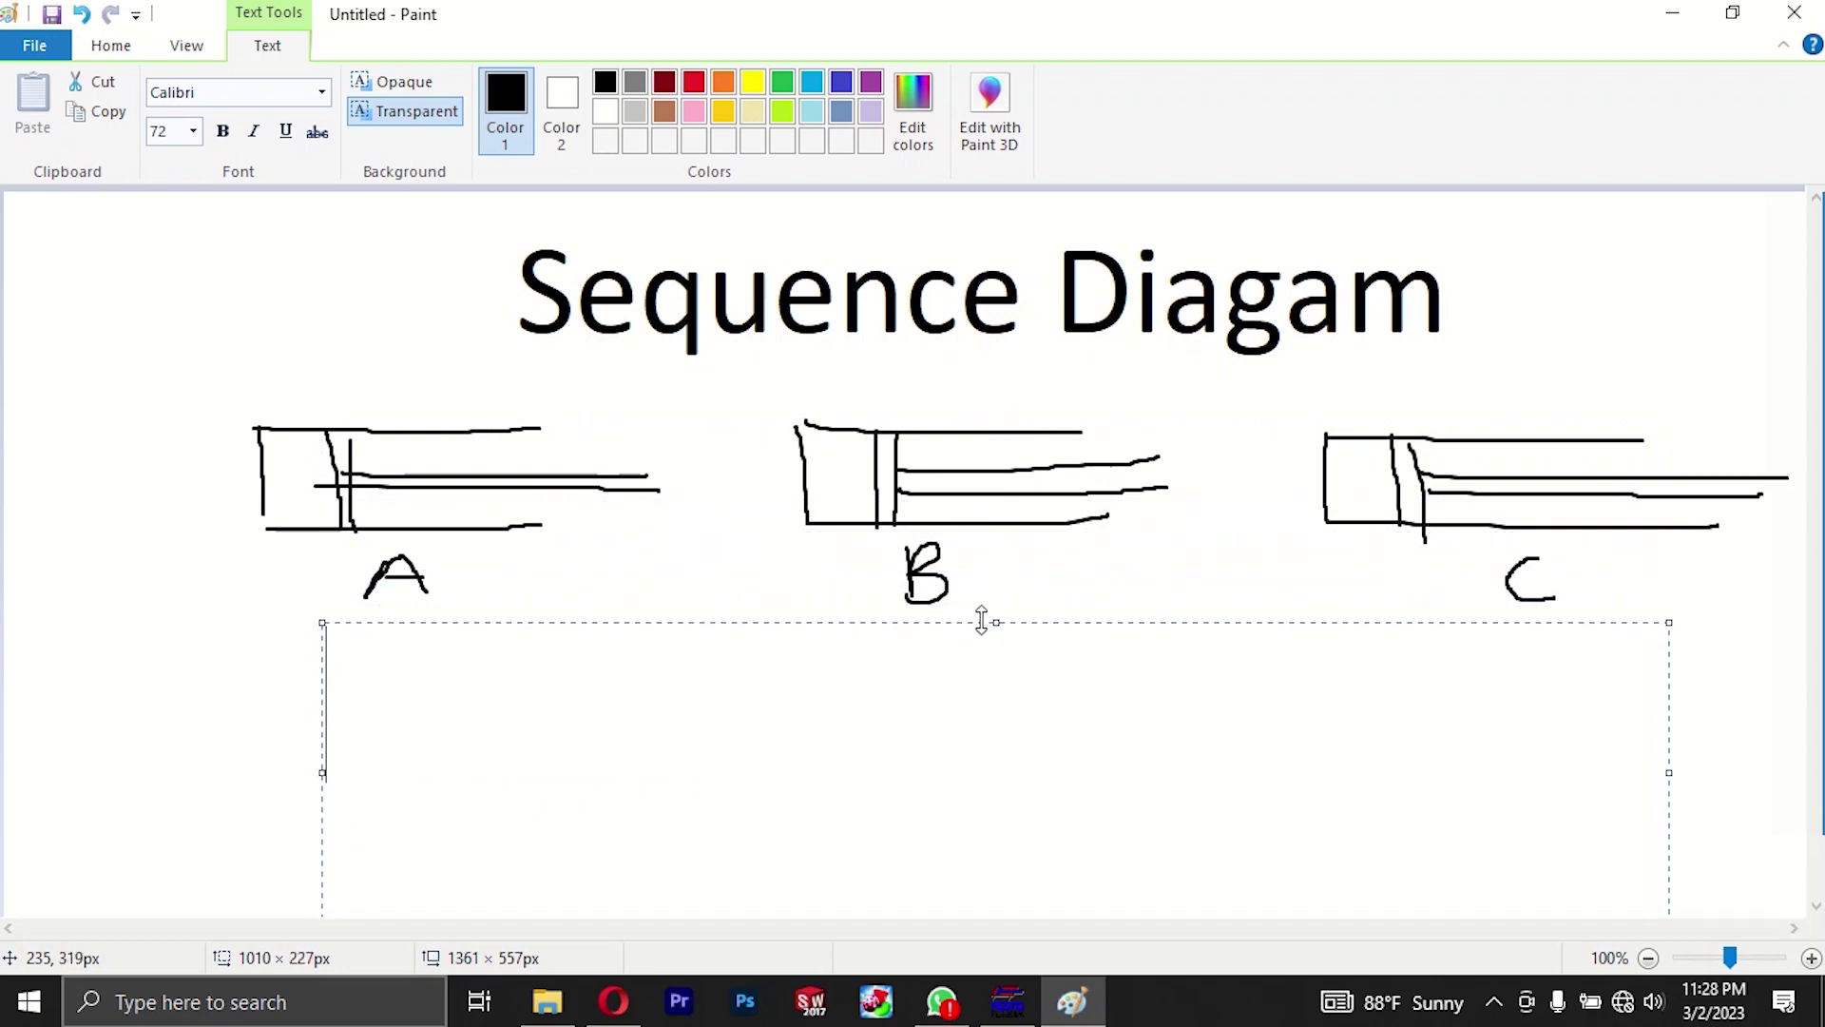
click(321, 694)
text(()
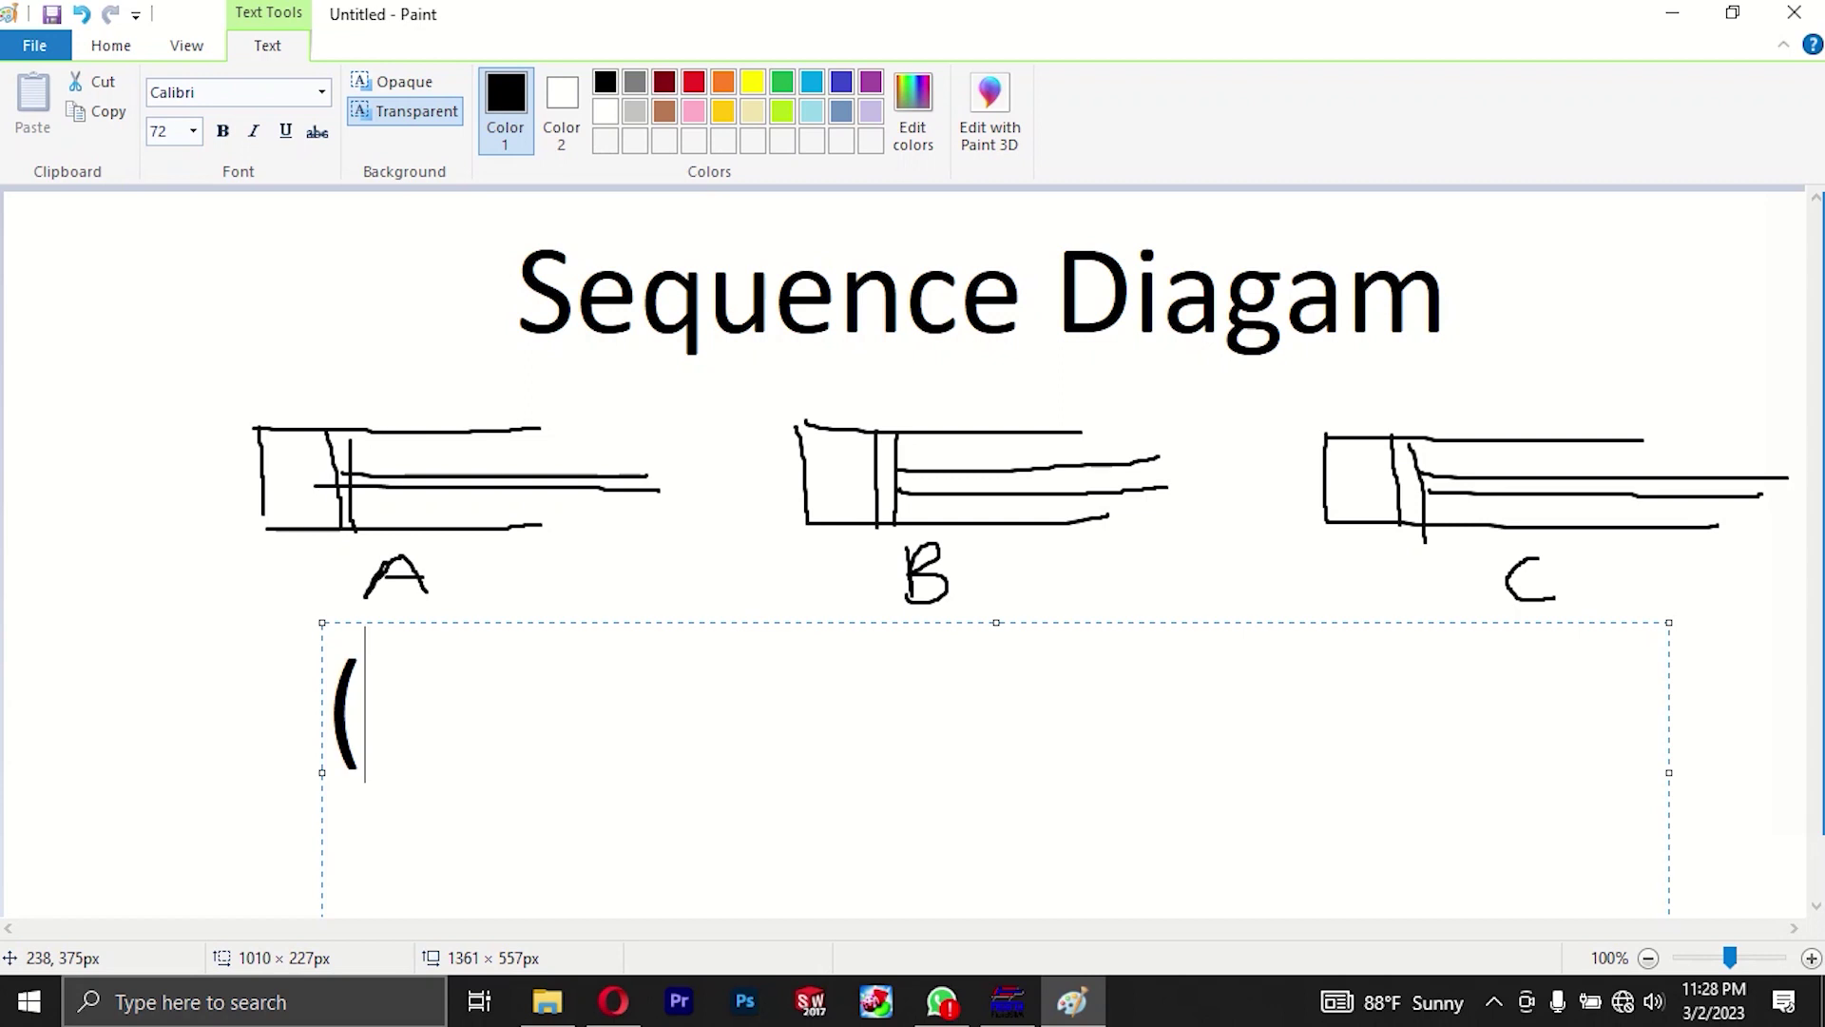
text(AB)
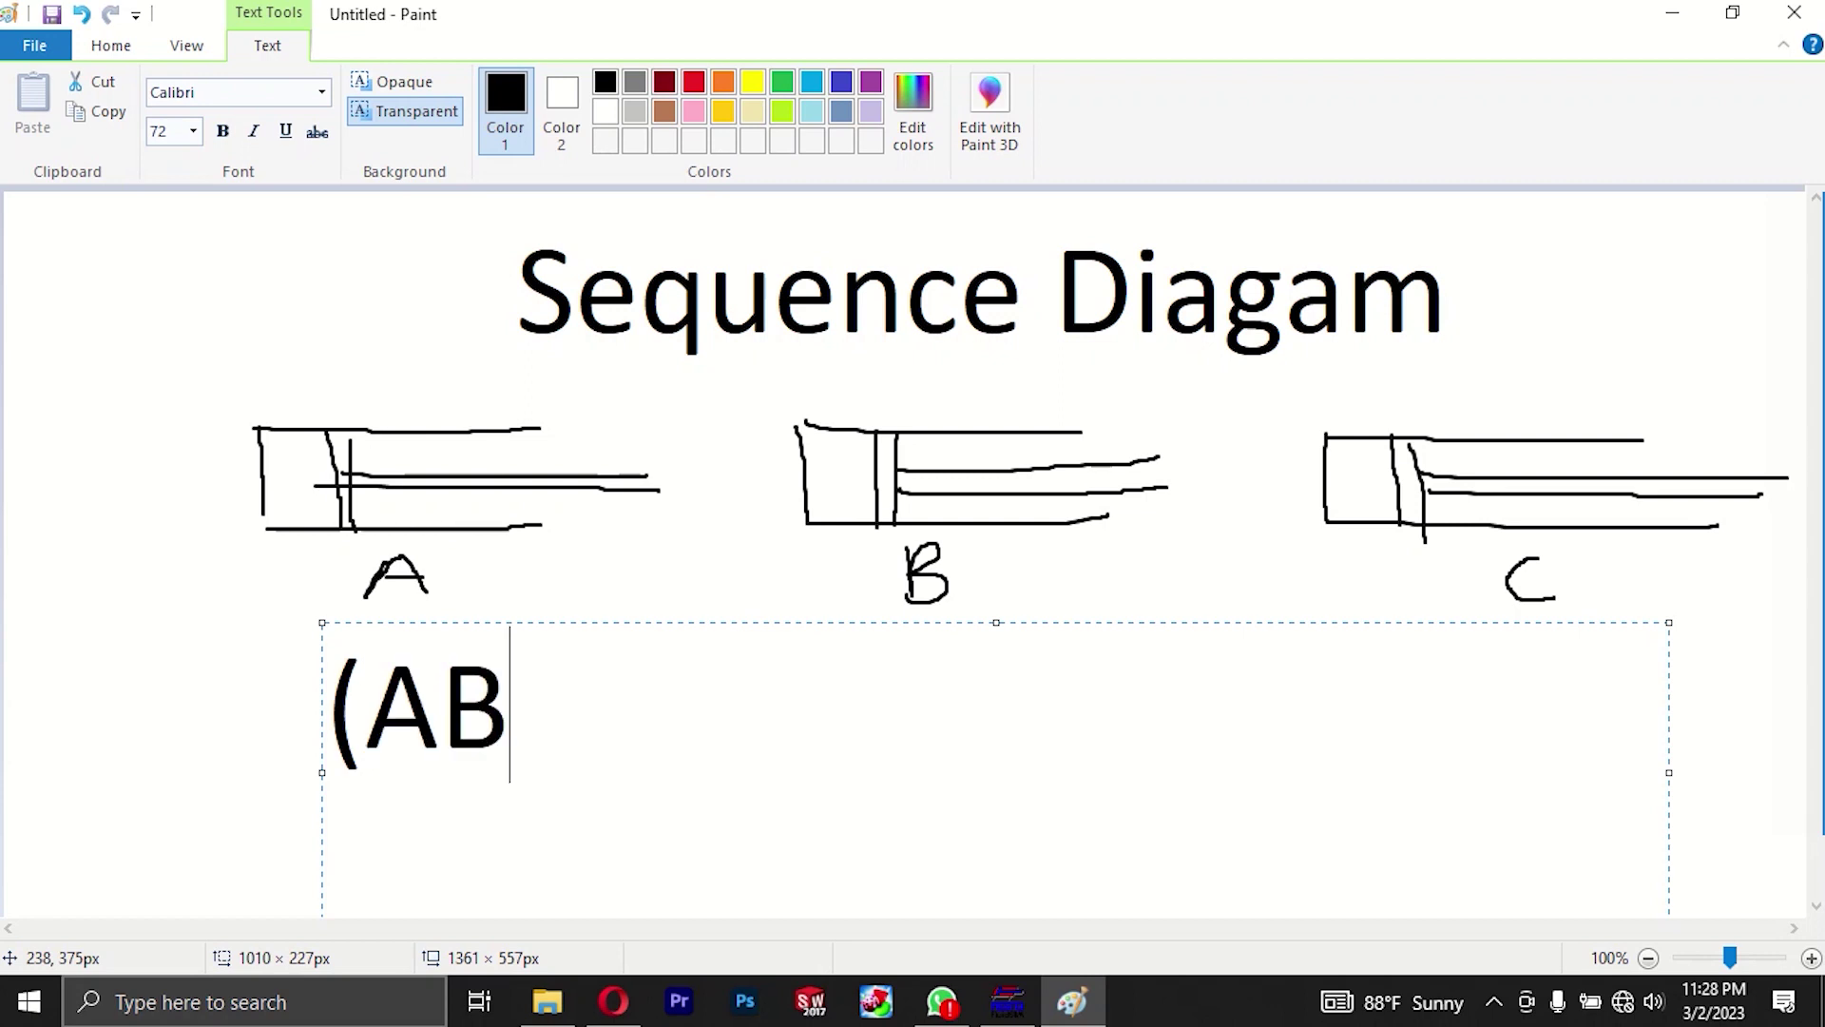
text())
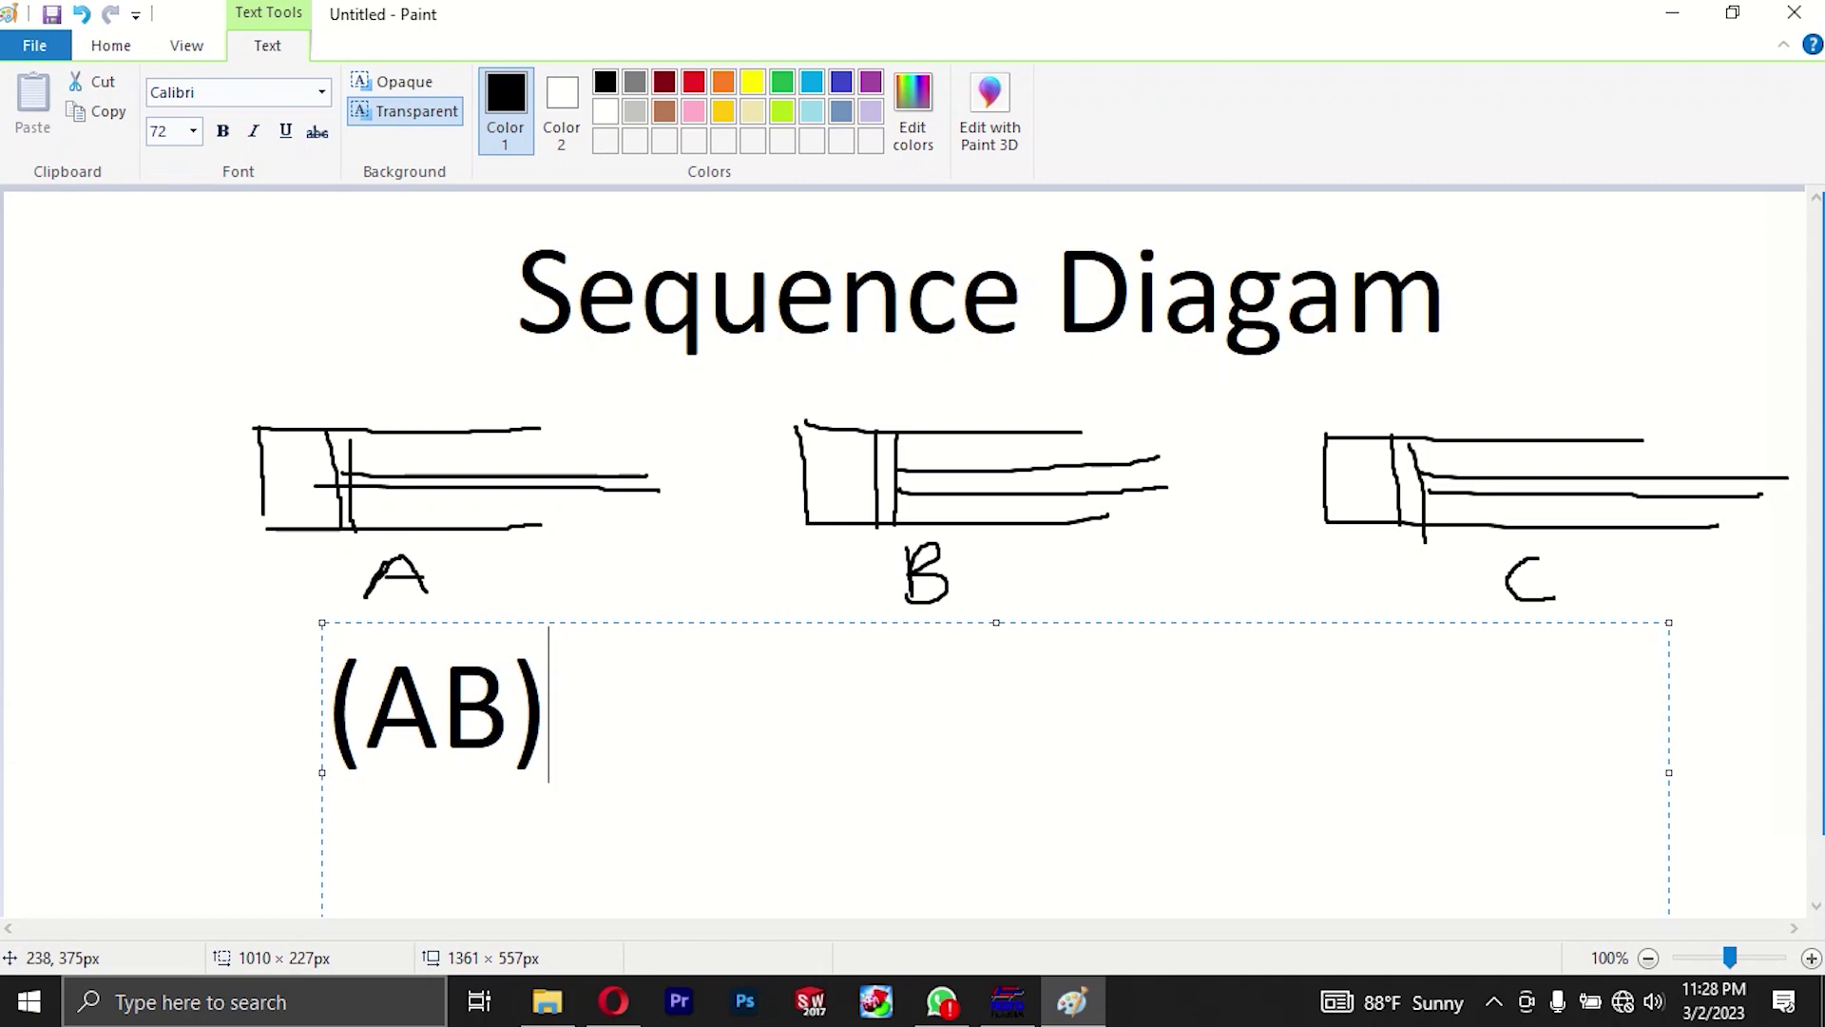
text(+)
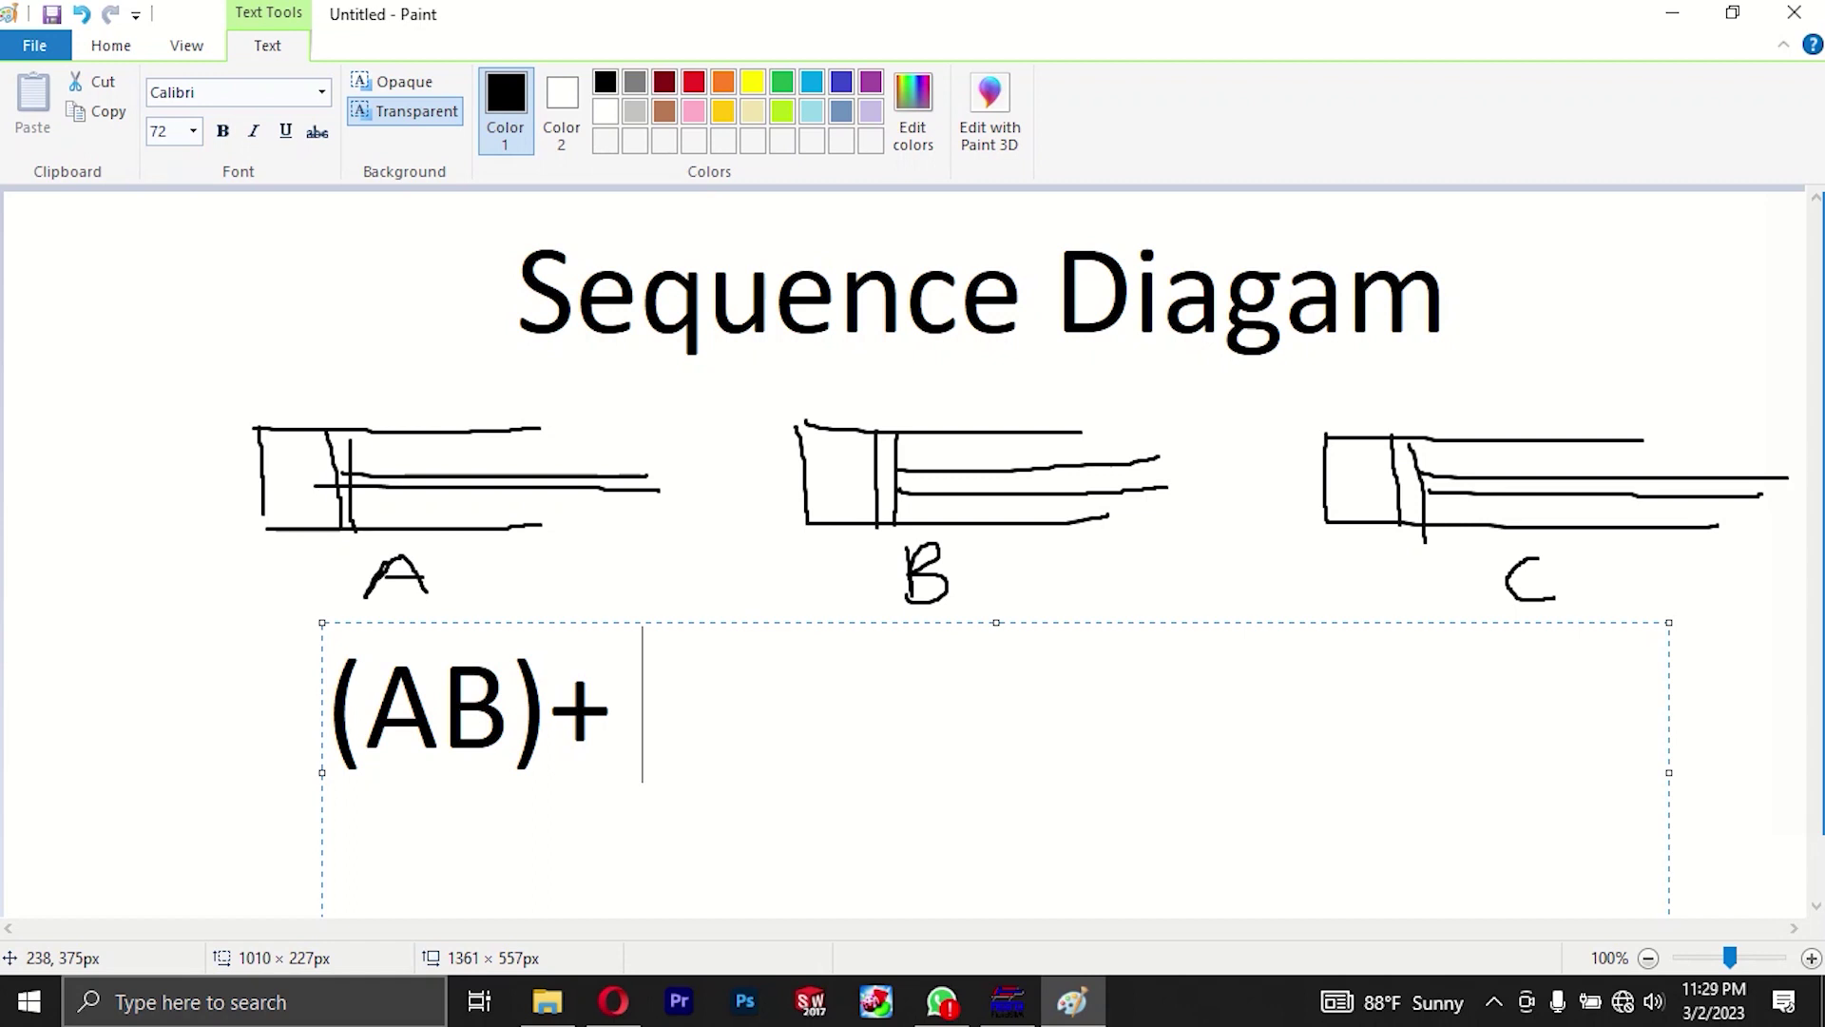
text((AB)
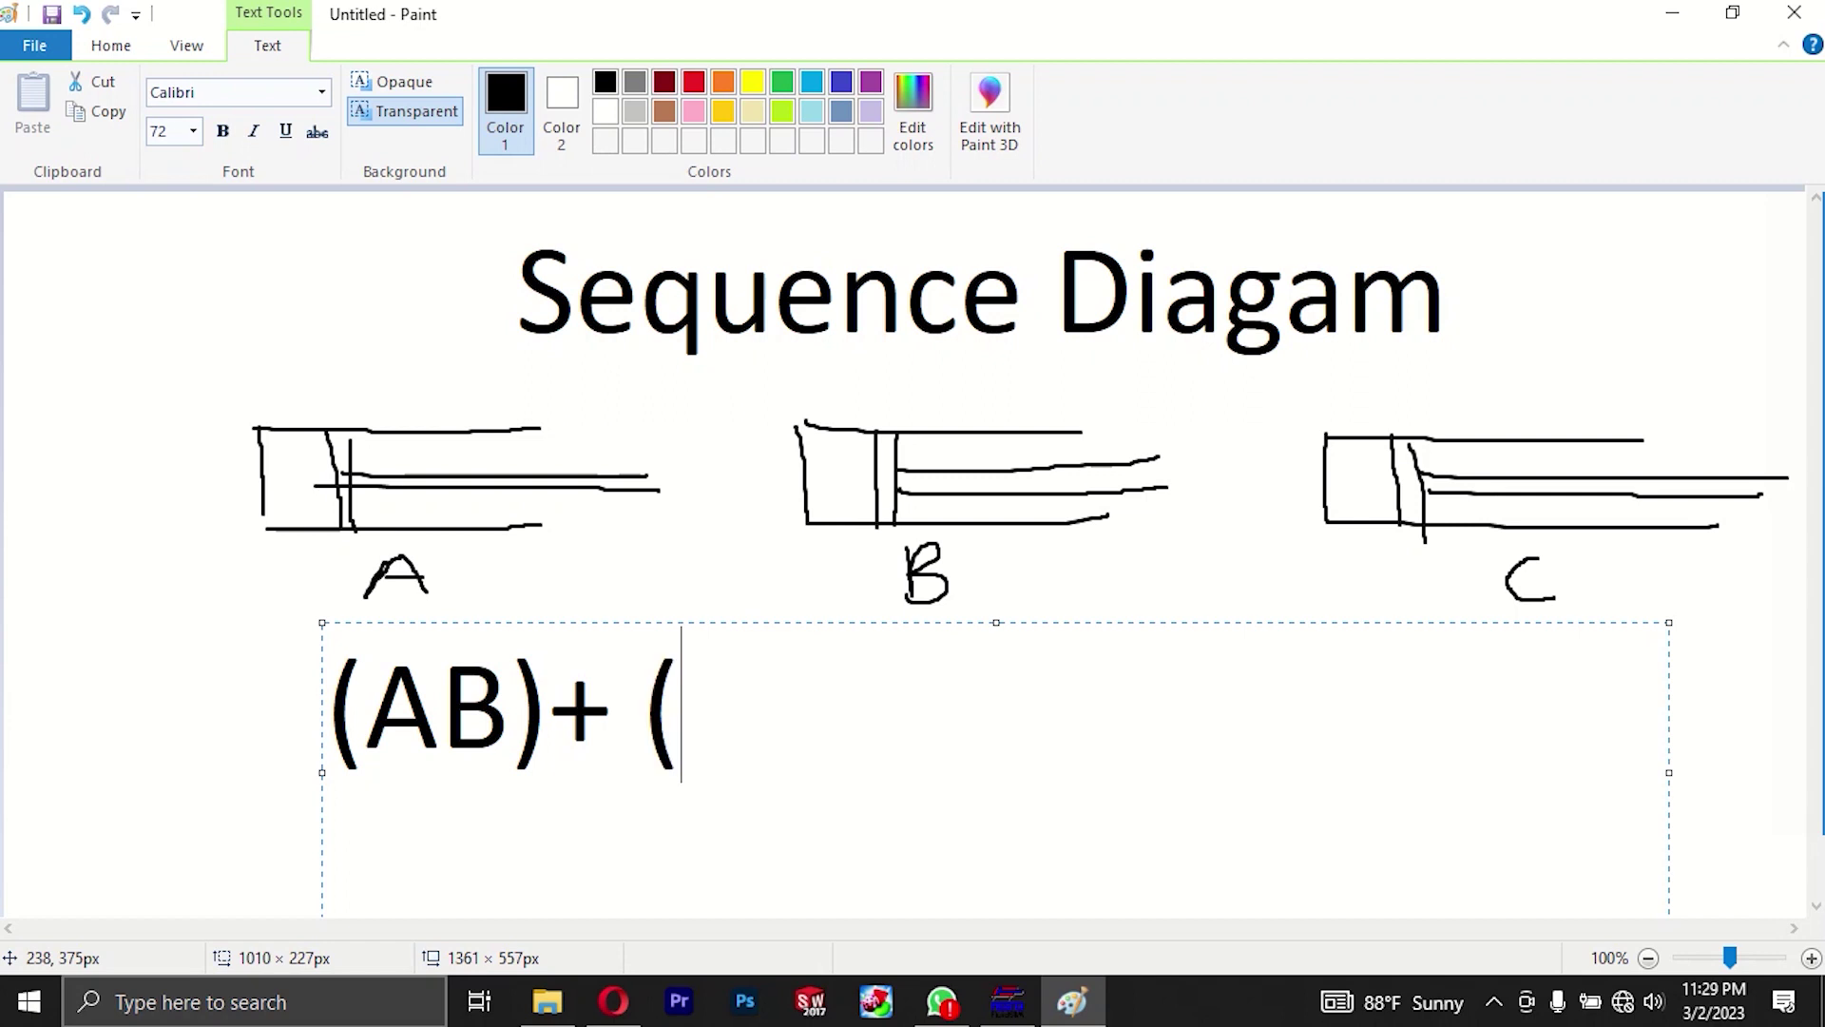
text()-)
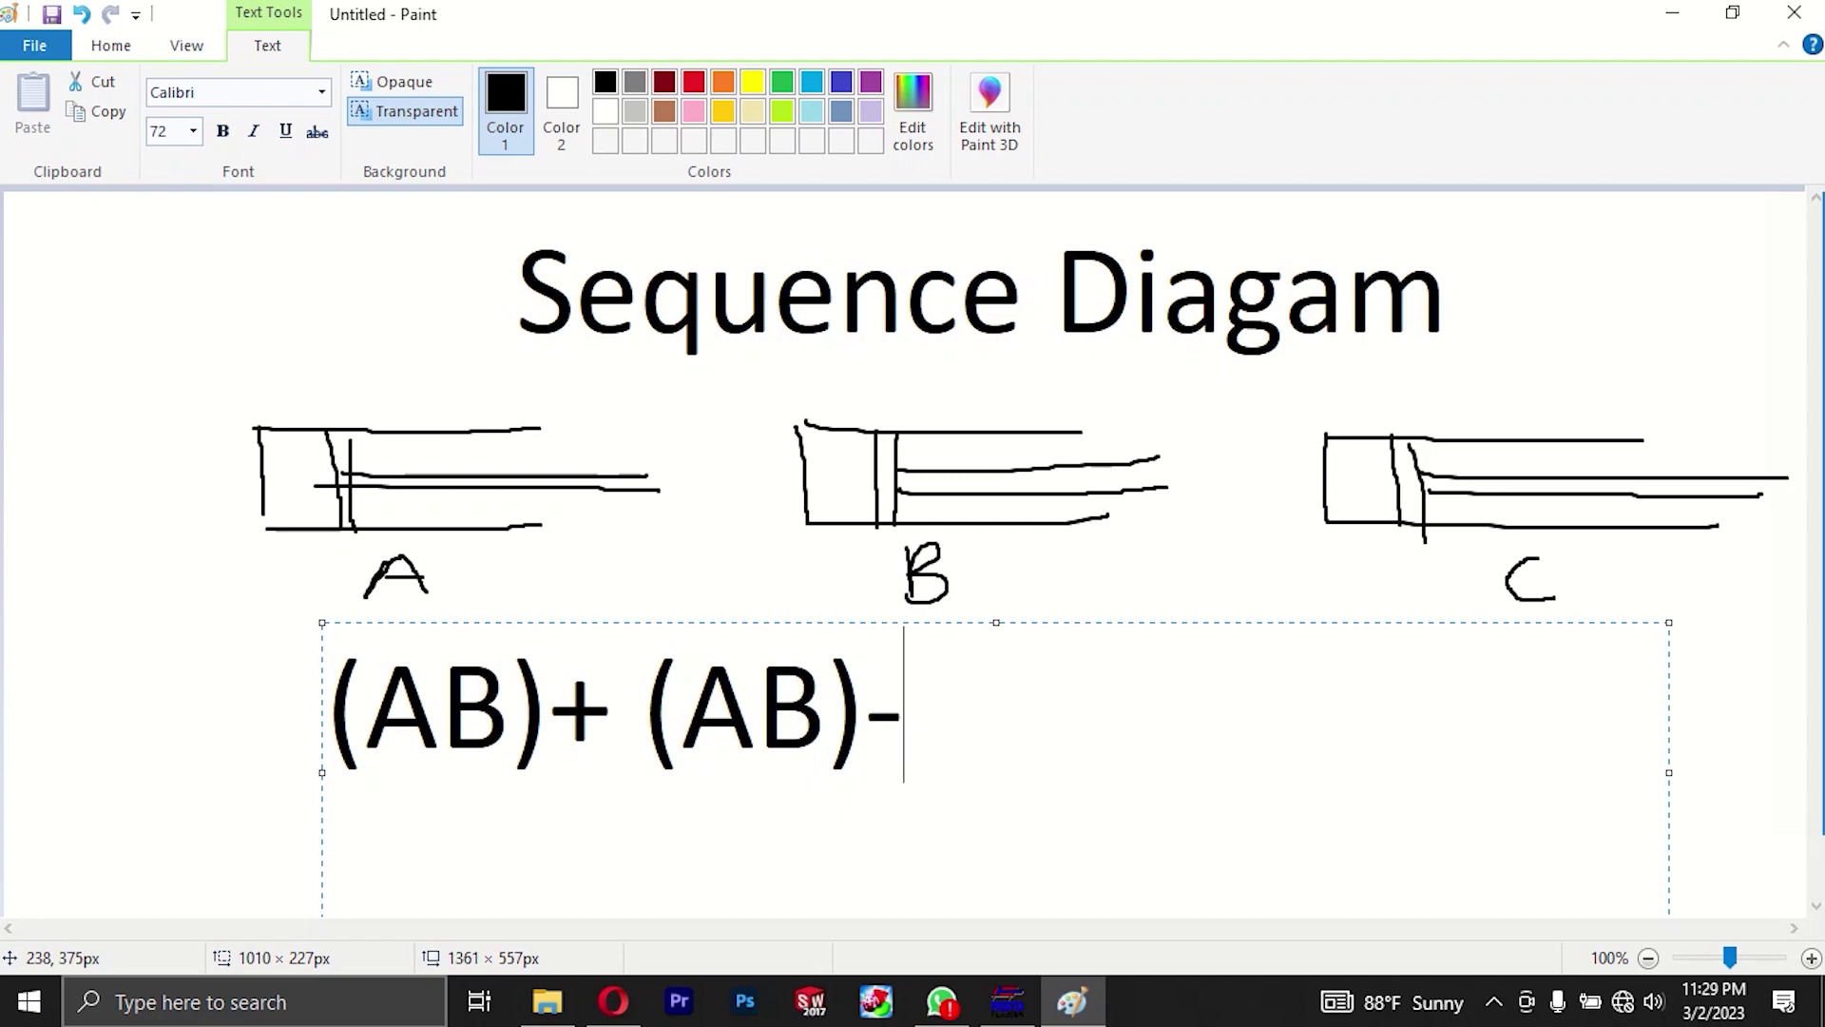
key(BackSpace)
key(BackSpace)
key(BackSpace)
key(BackSpace)
key(BackSpace)
key(BackSpace)
key(BackSpace)
key(BackSpace)
key(BackSpace)
key(BackSpace)
key(BackSpace)
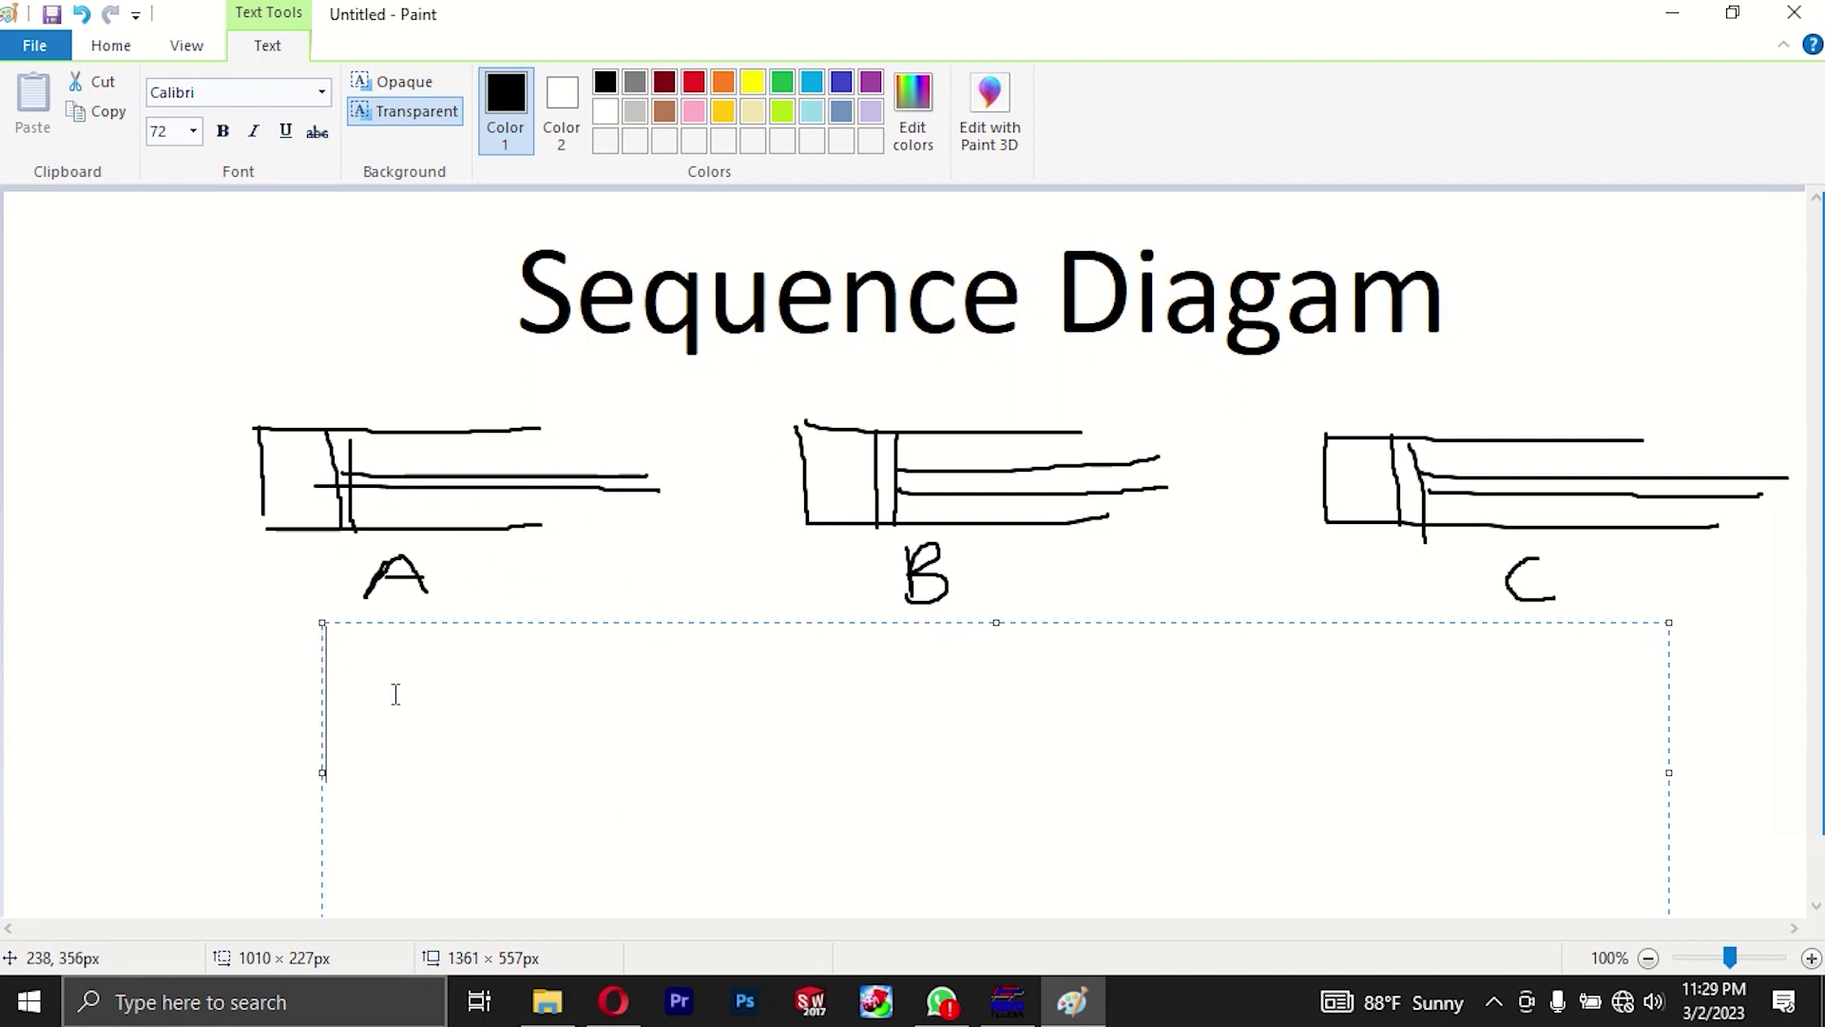
Type 'A+ count(3) B+ C+ count(3)' in the text box, correcting typos along the way
text(A=)
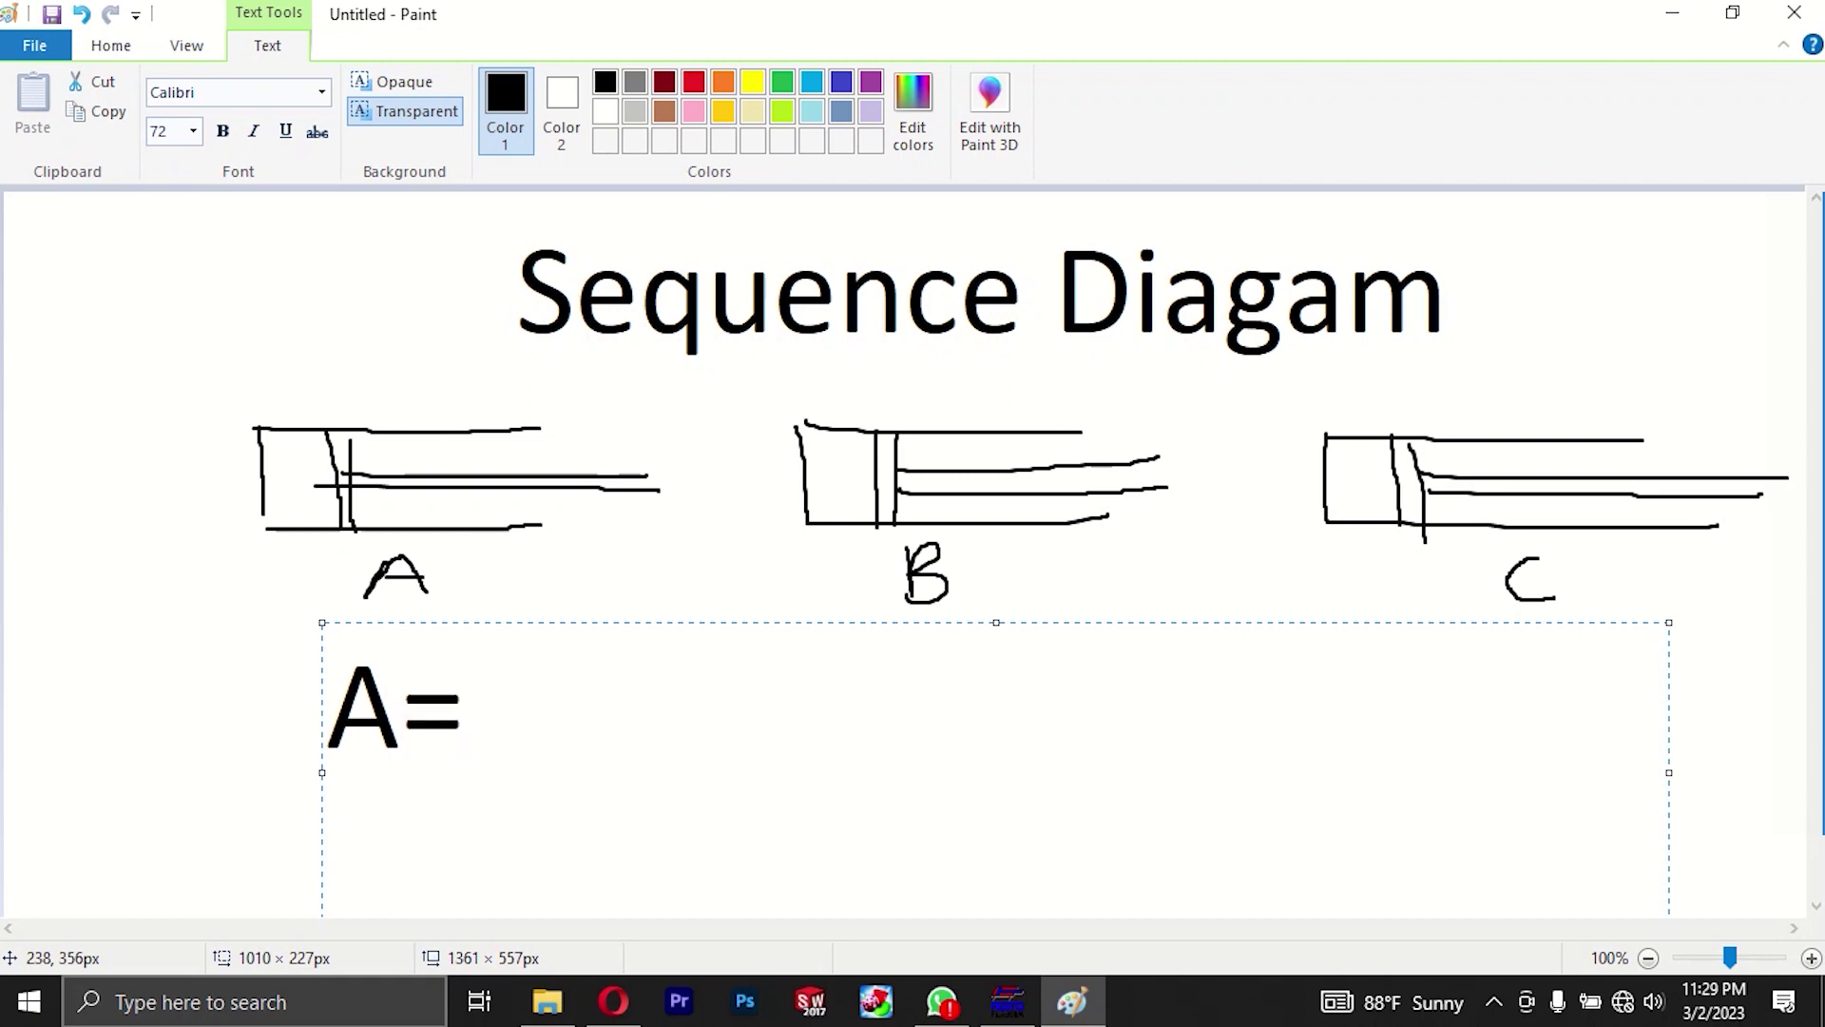
key(BackSpace)
text(+)
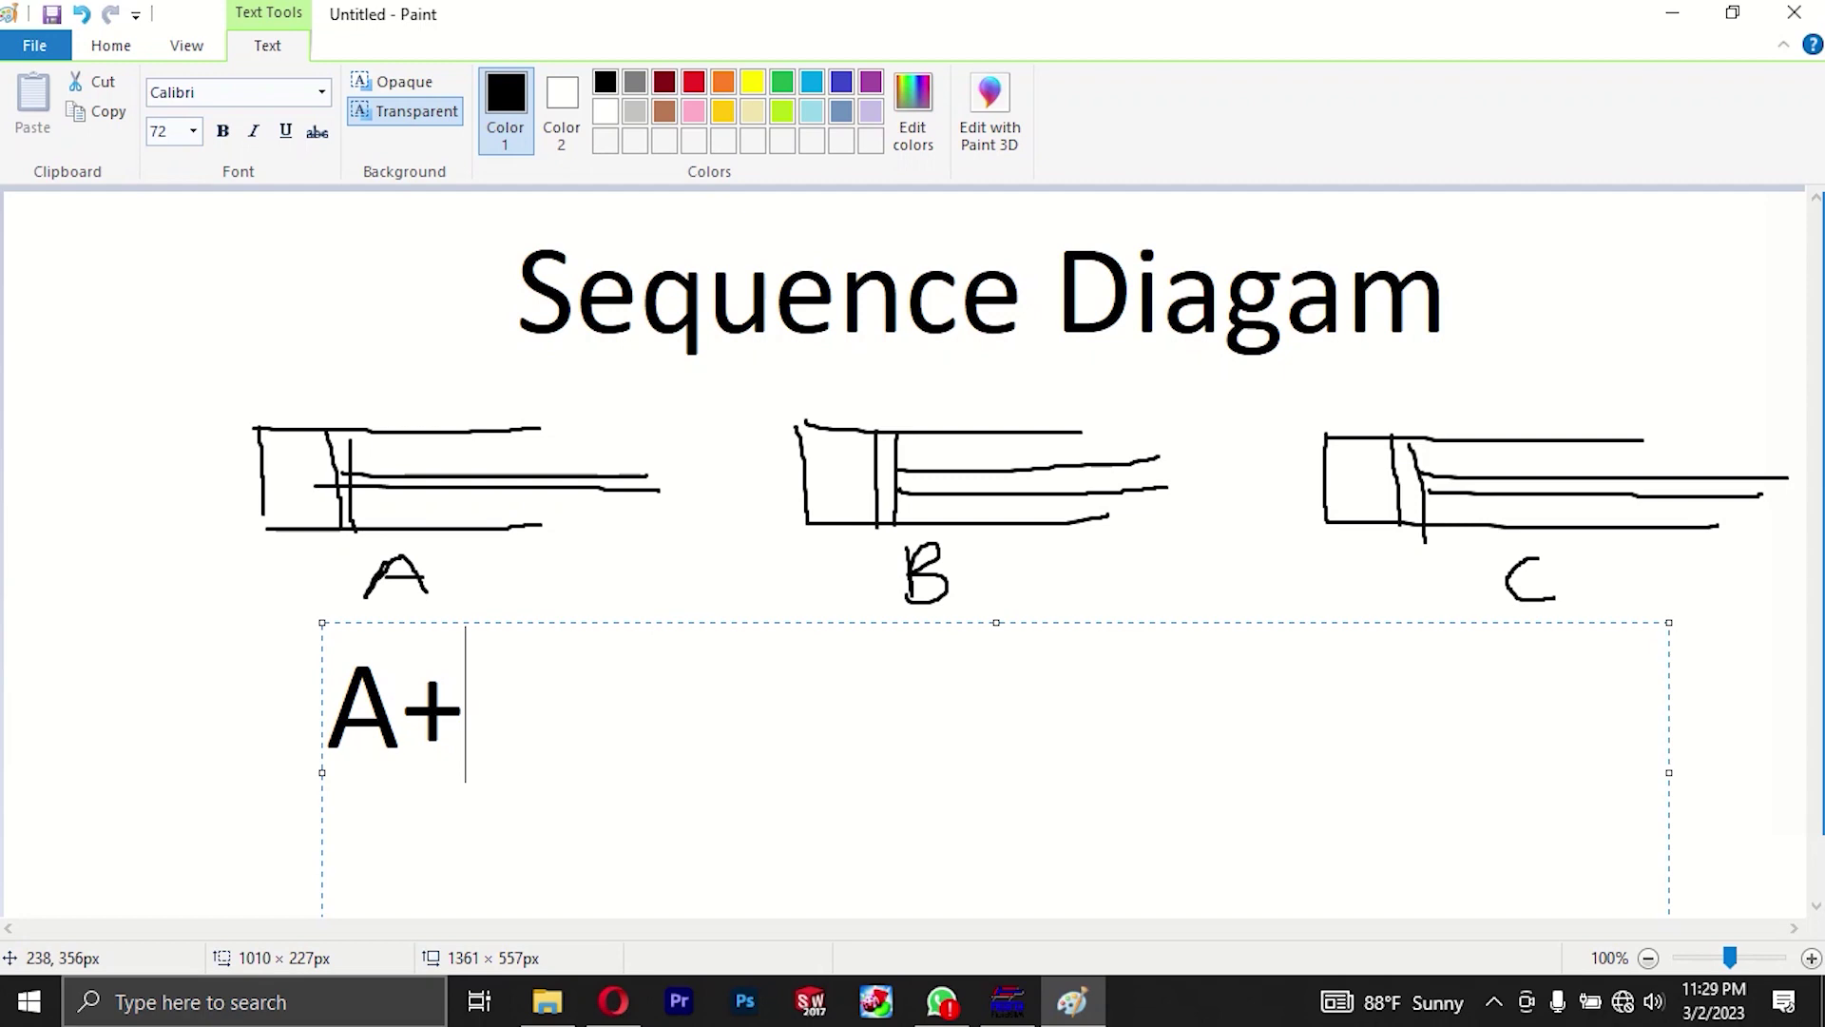
text(cou)
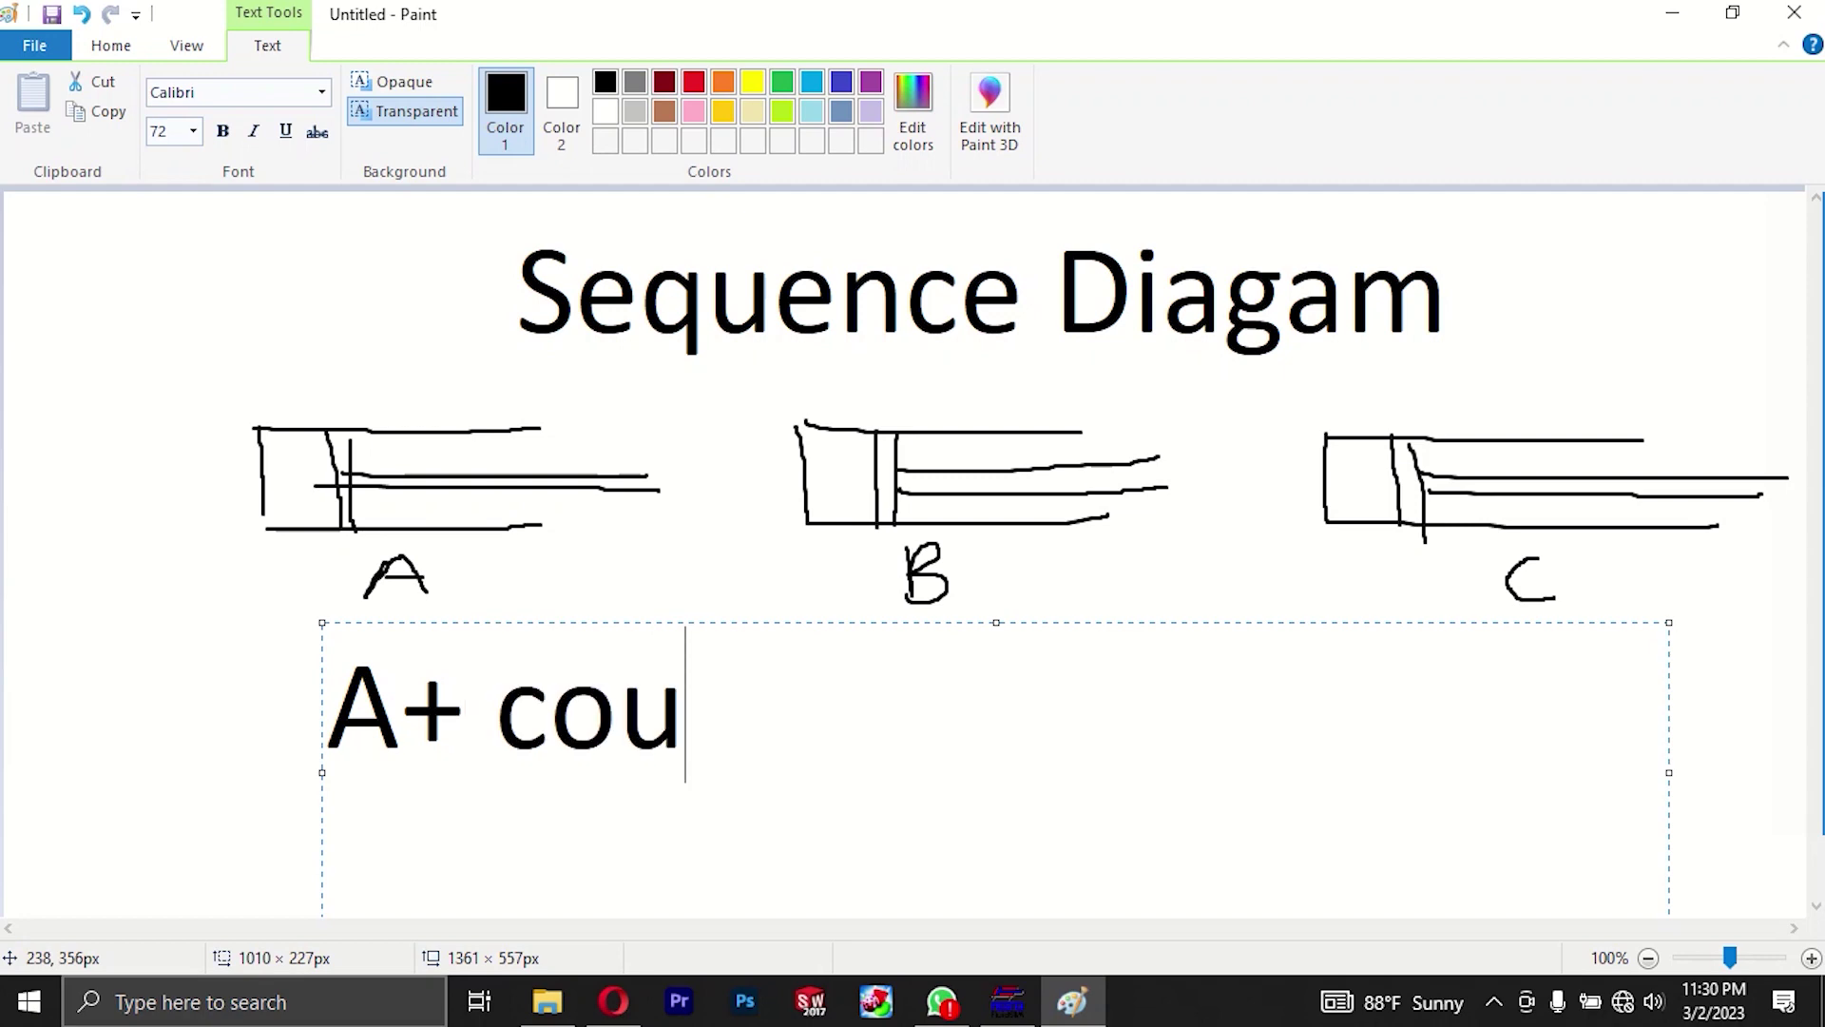
text(nt()
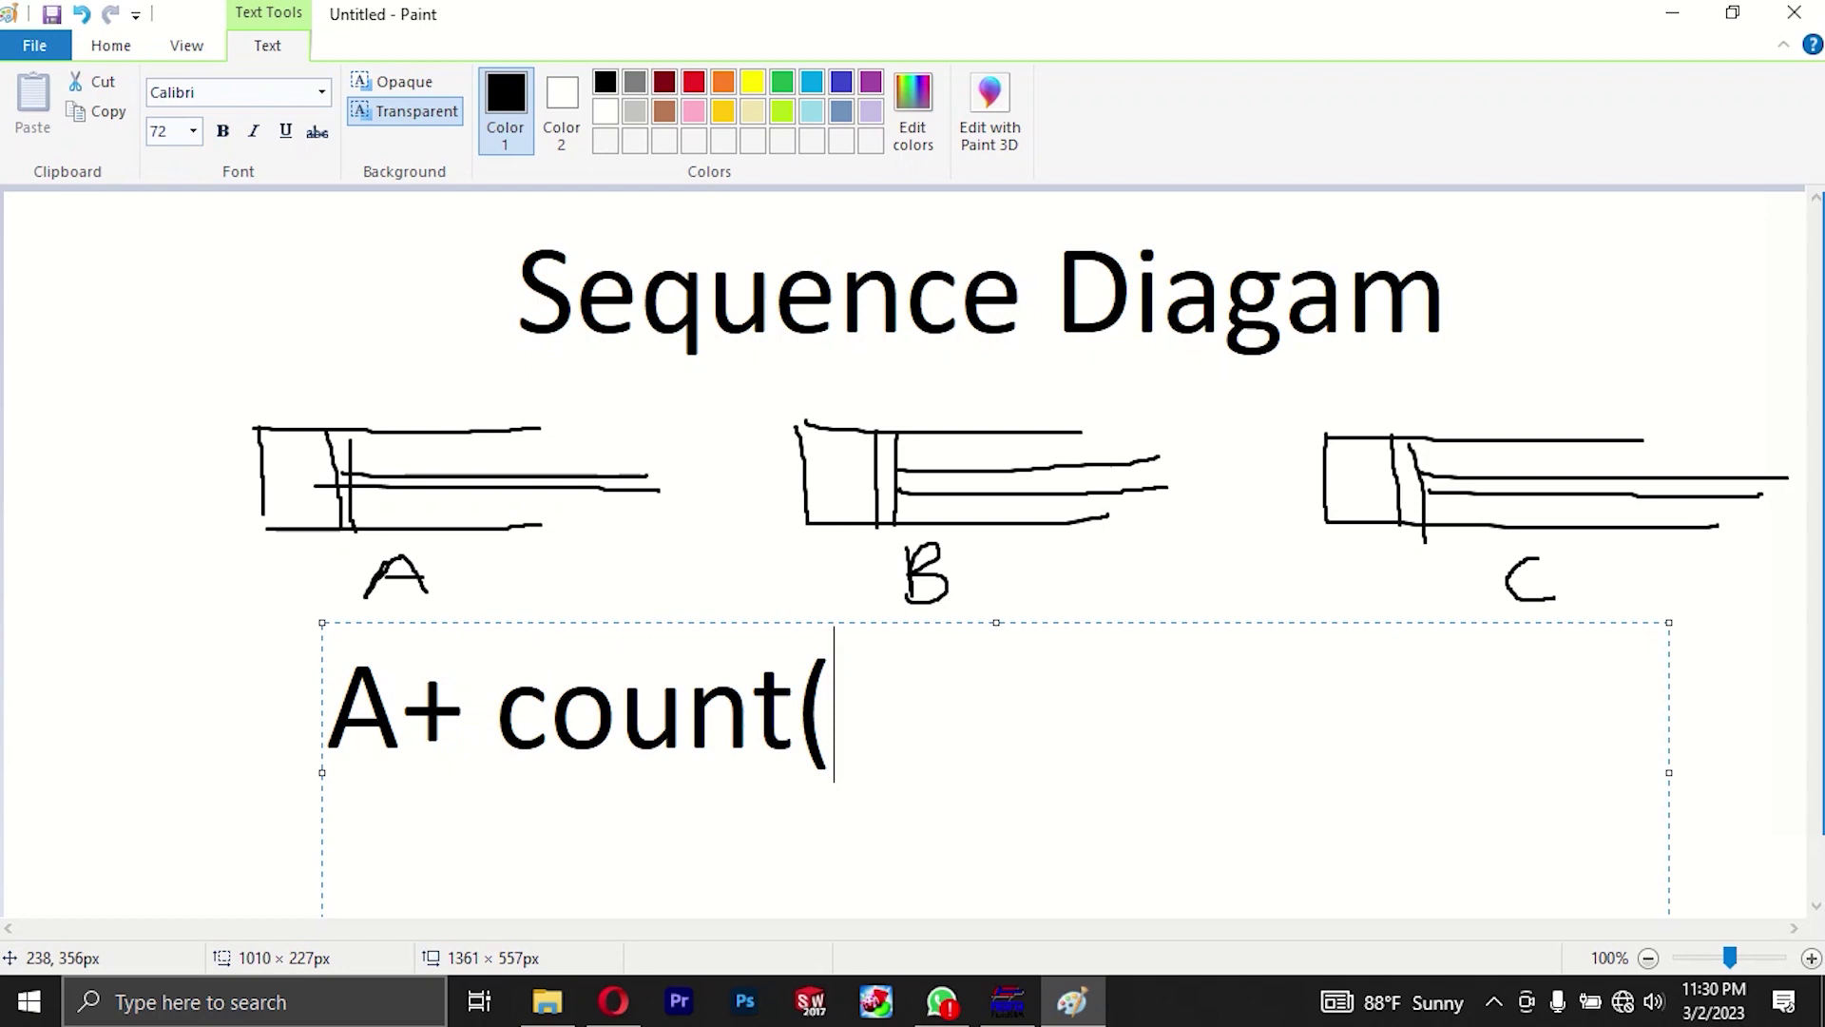
text(3))
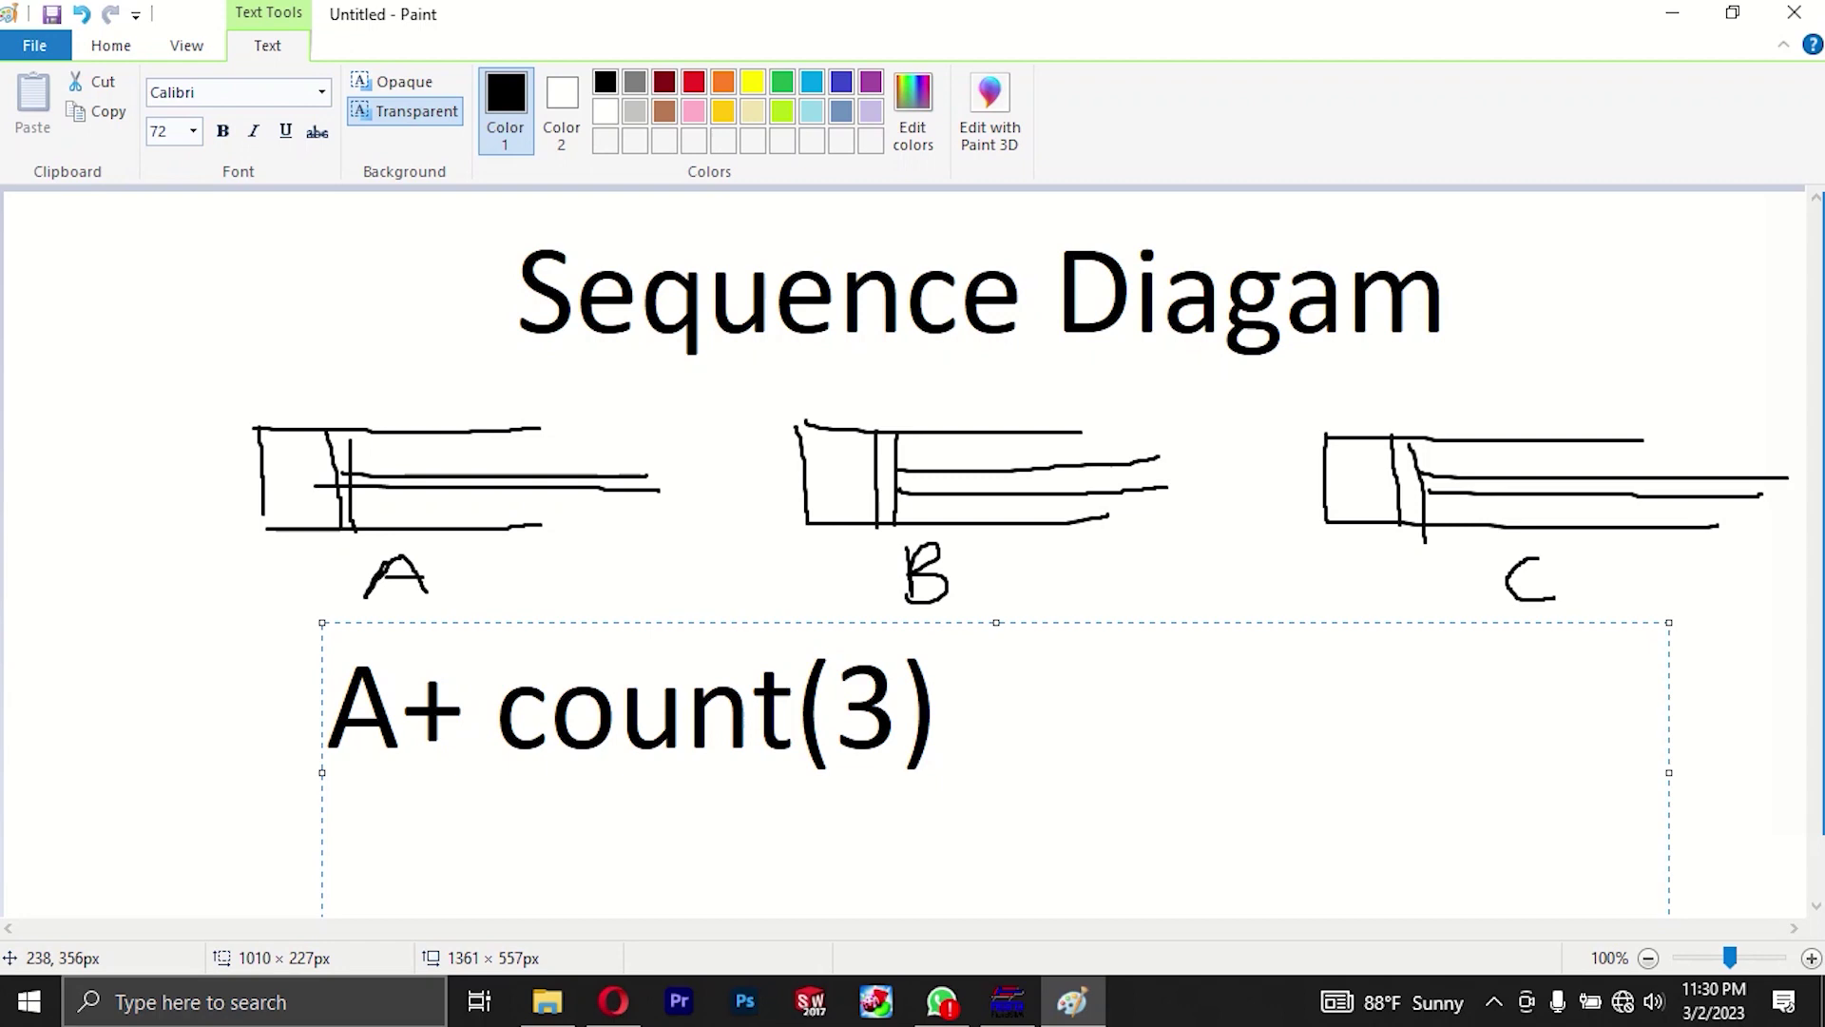
text( B)
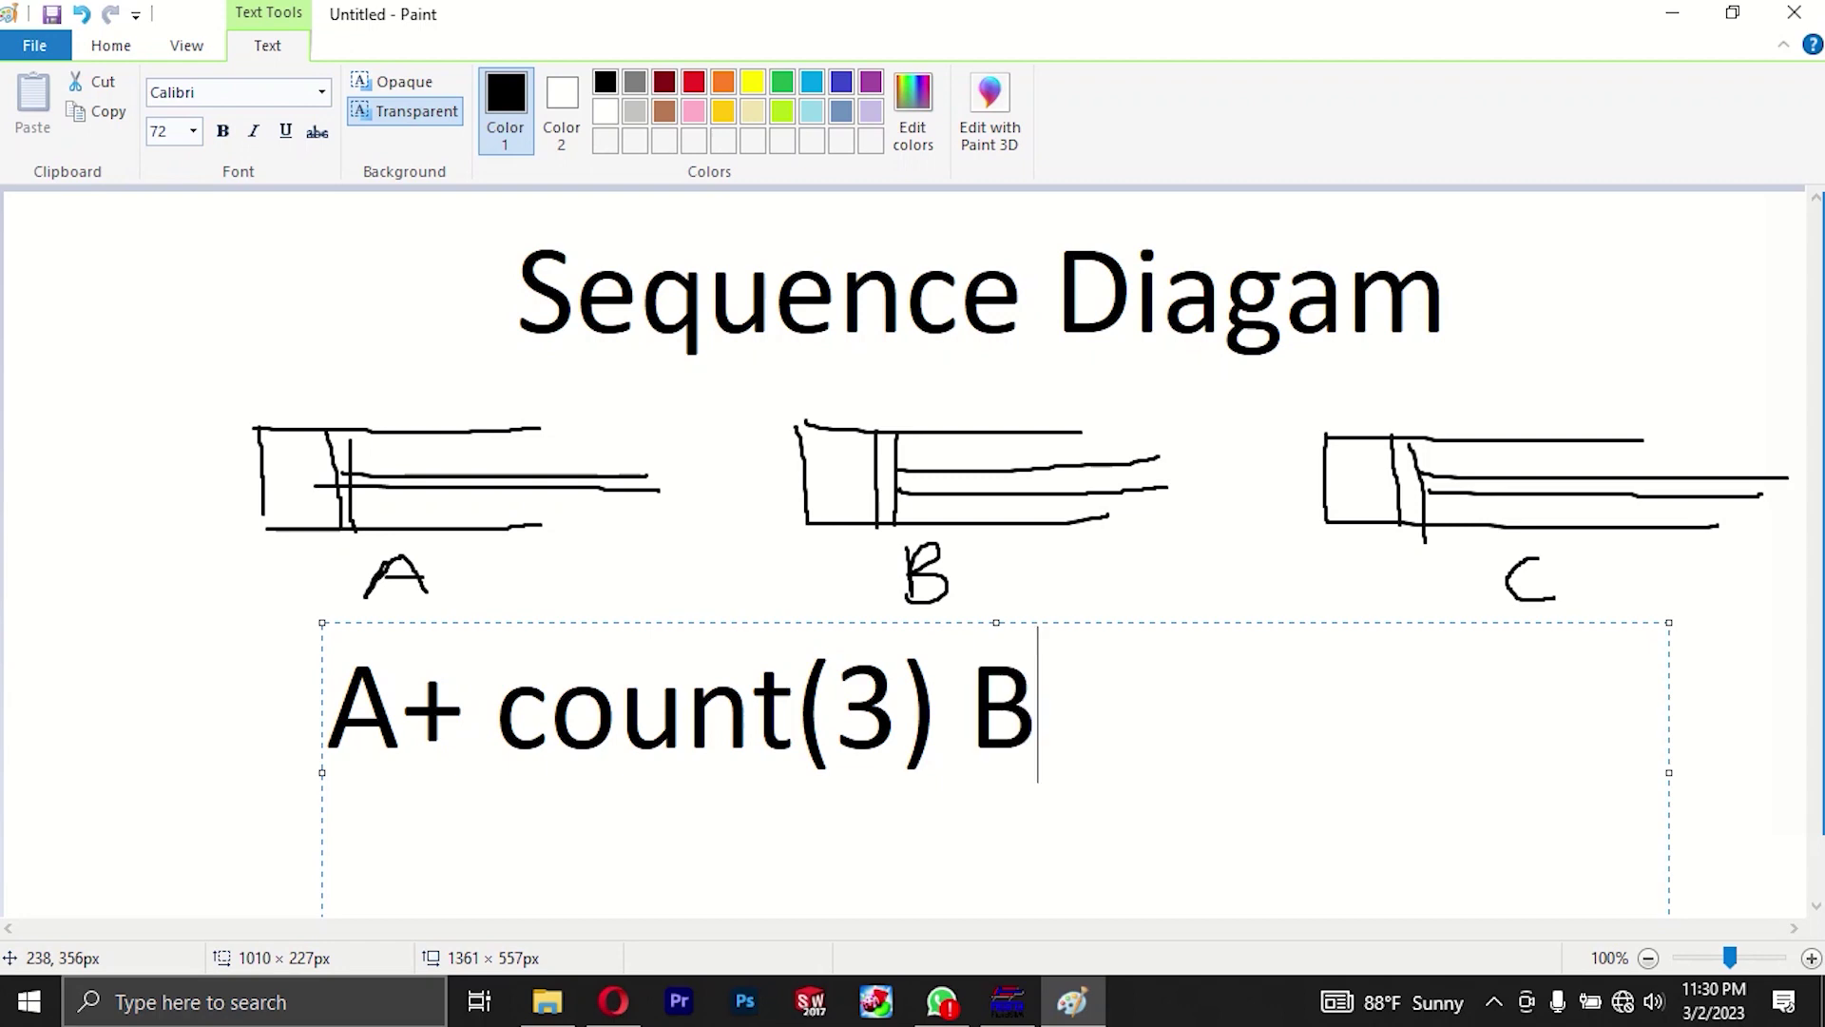
text(+)
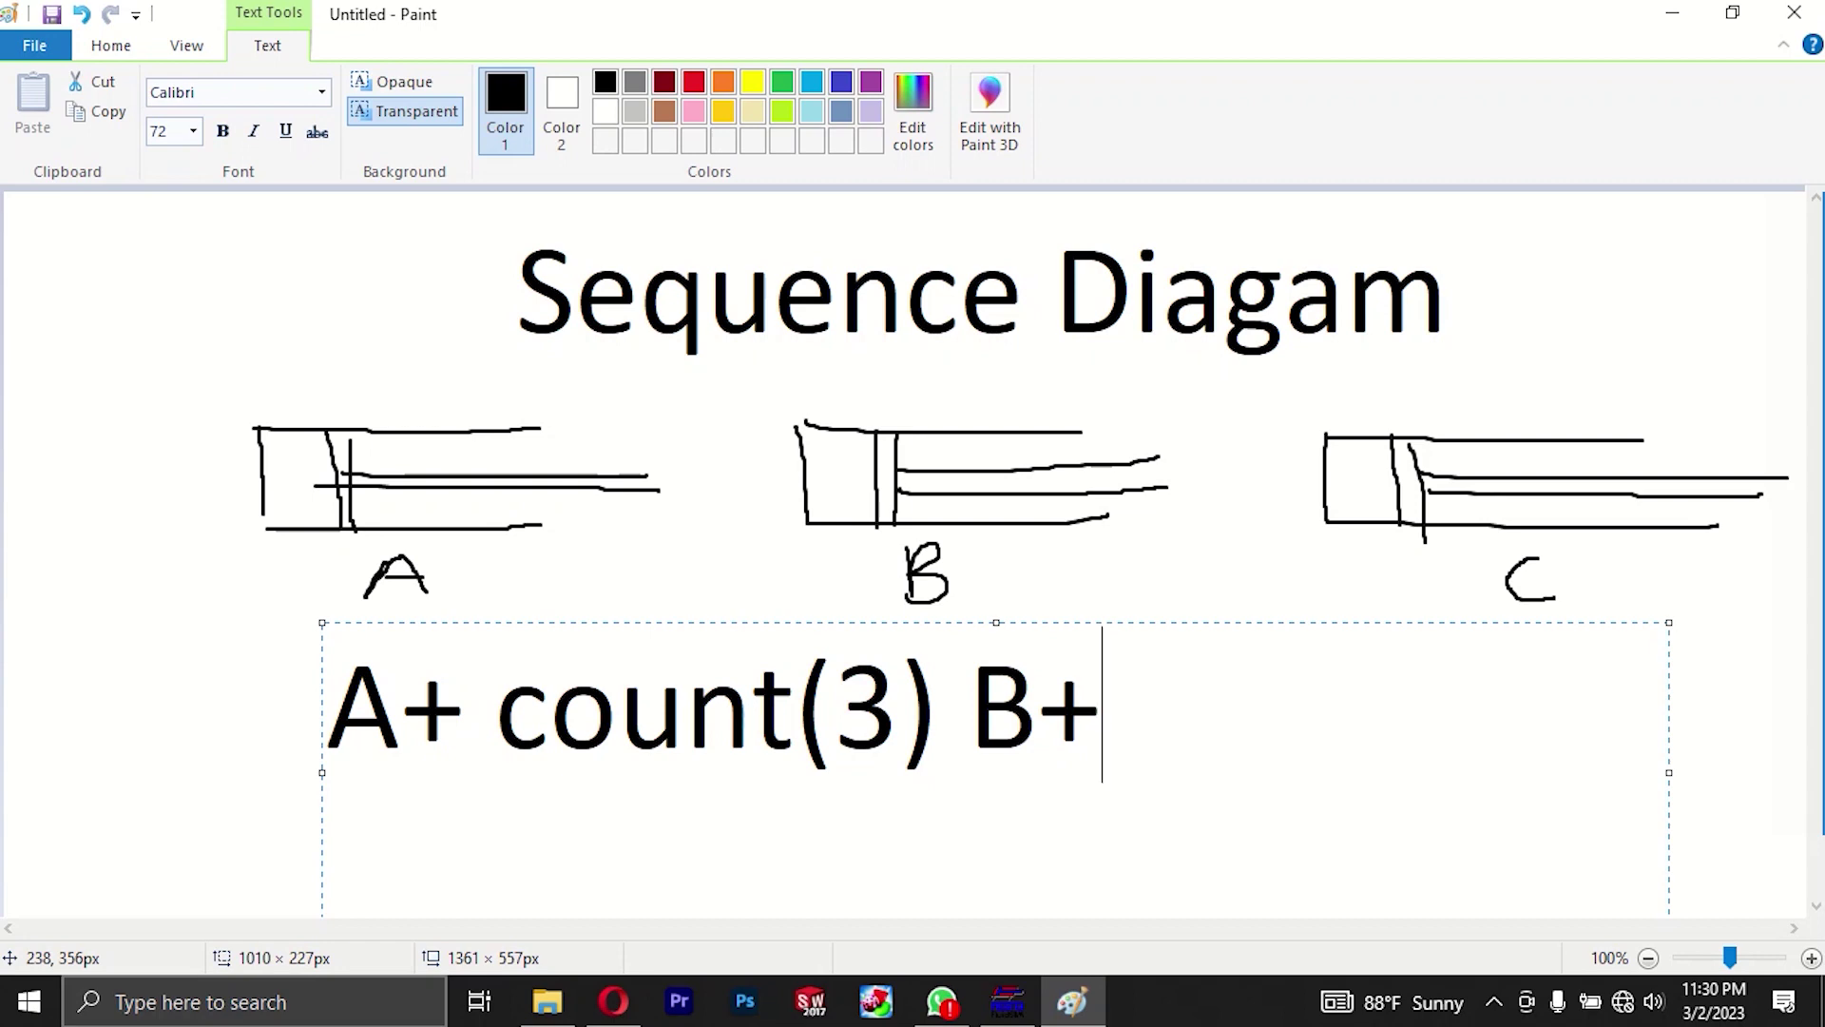
text(C+)
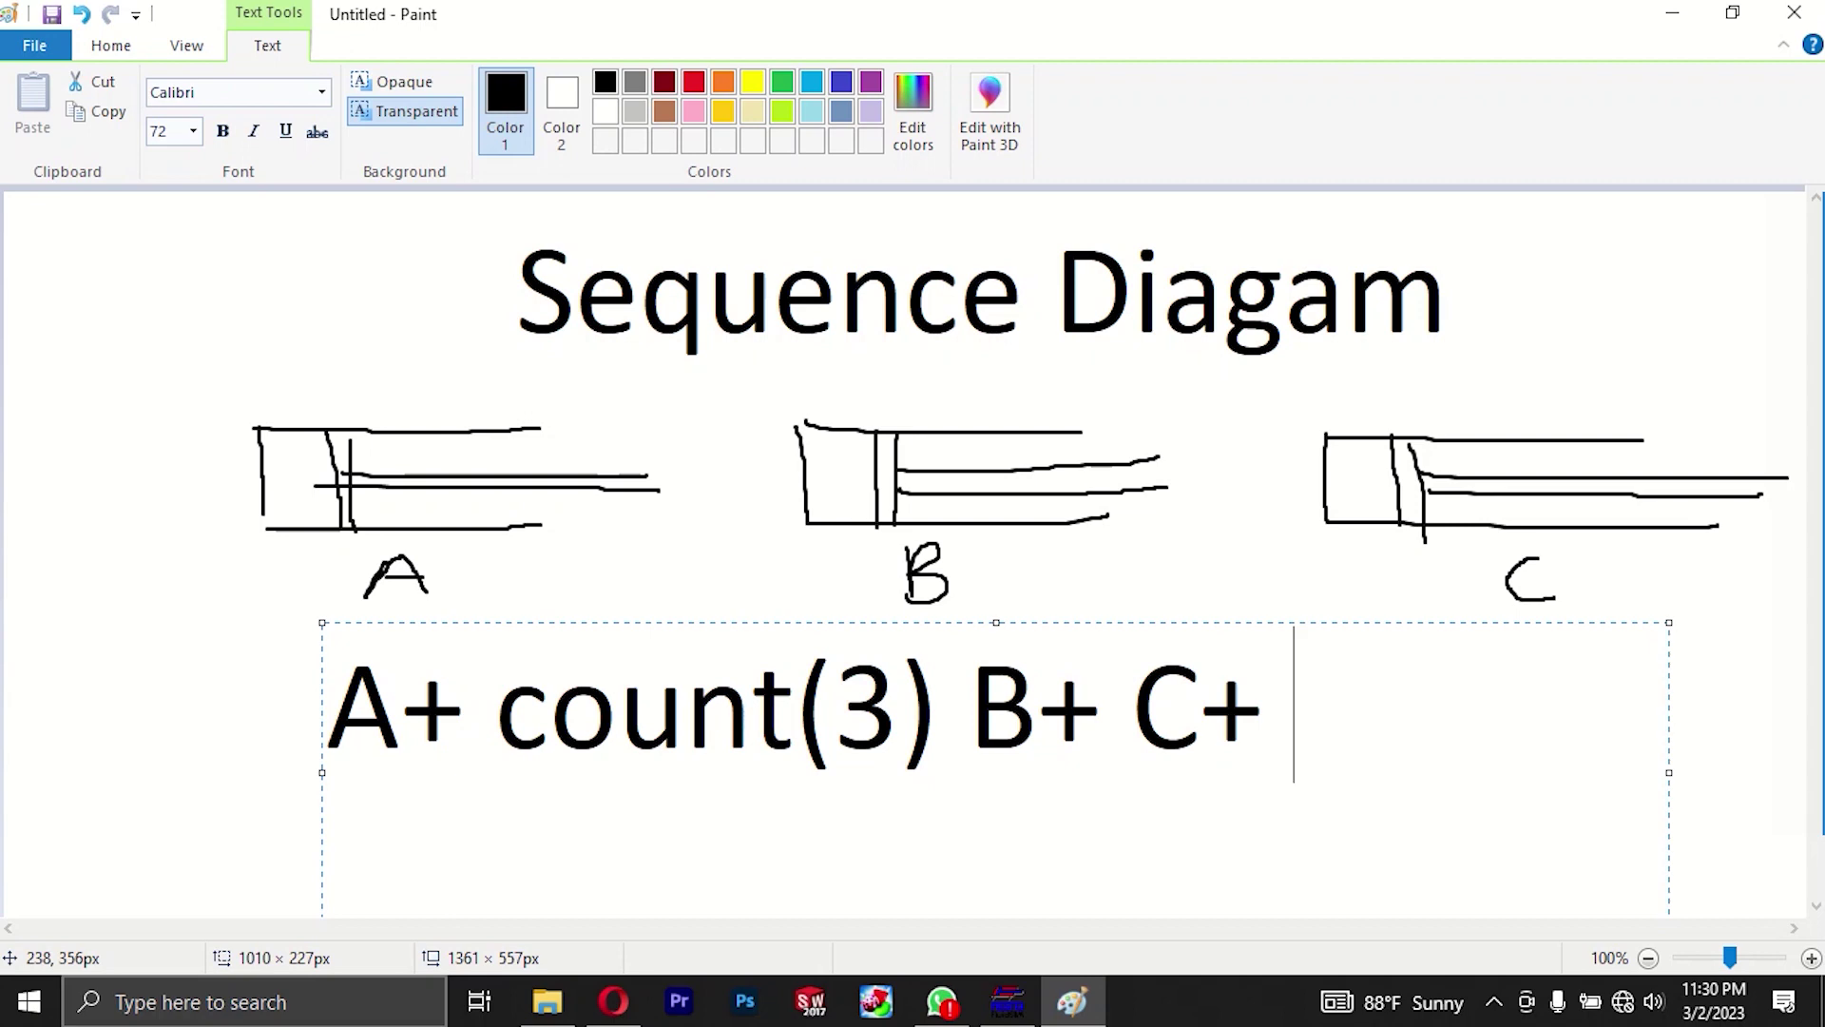
text( count)
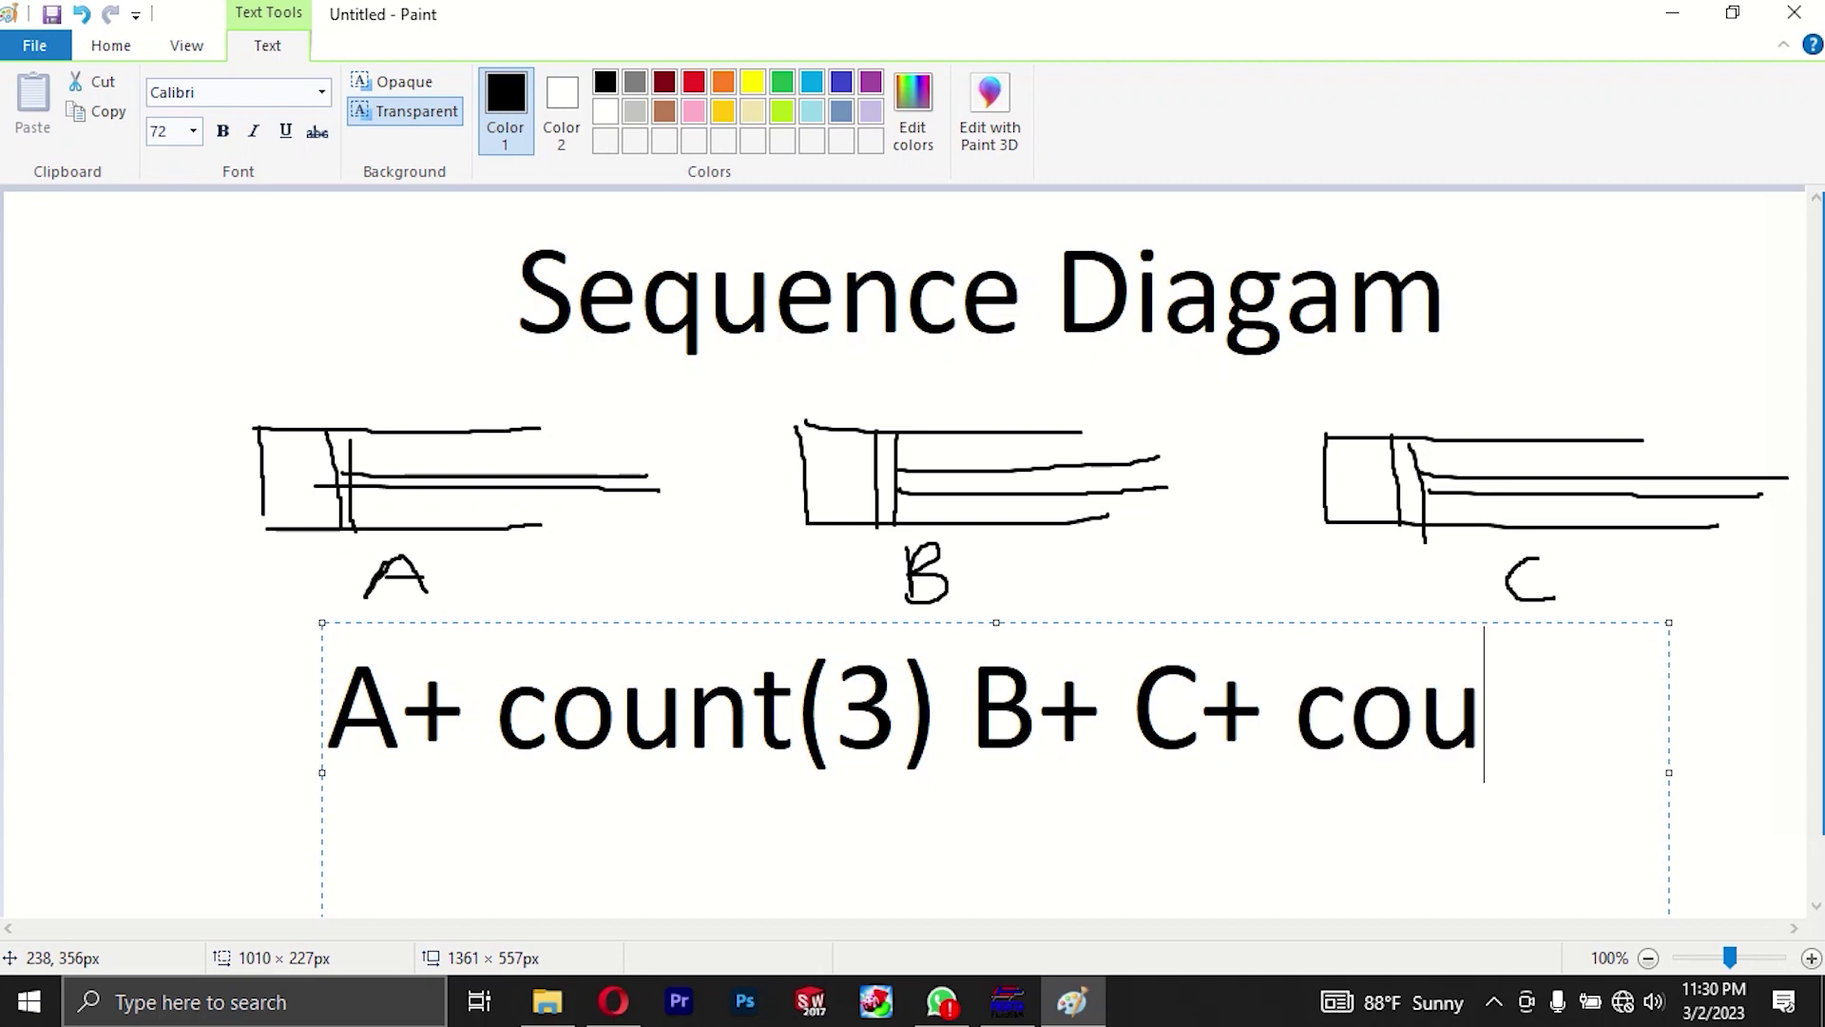
key(BackSpace)
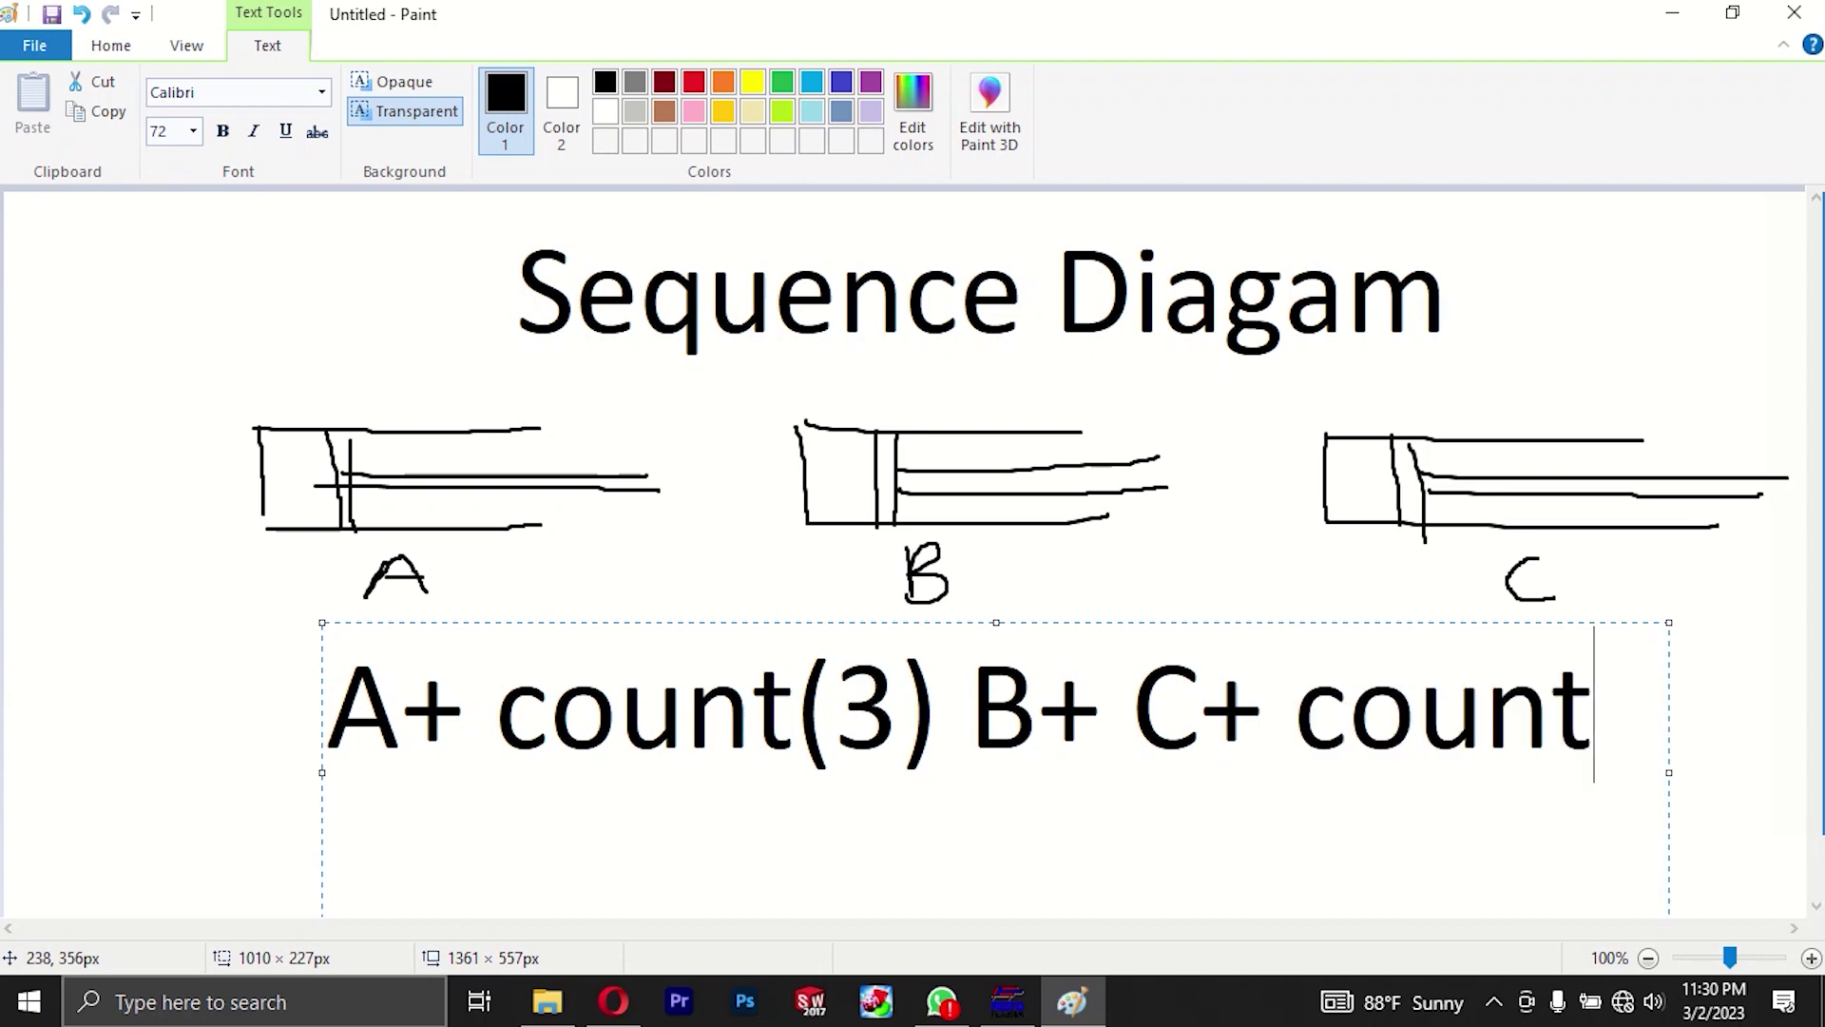
text((3))
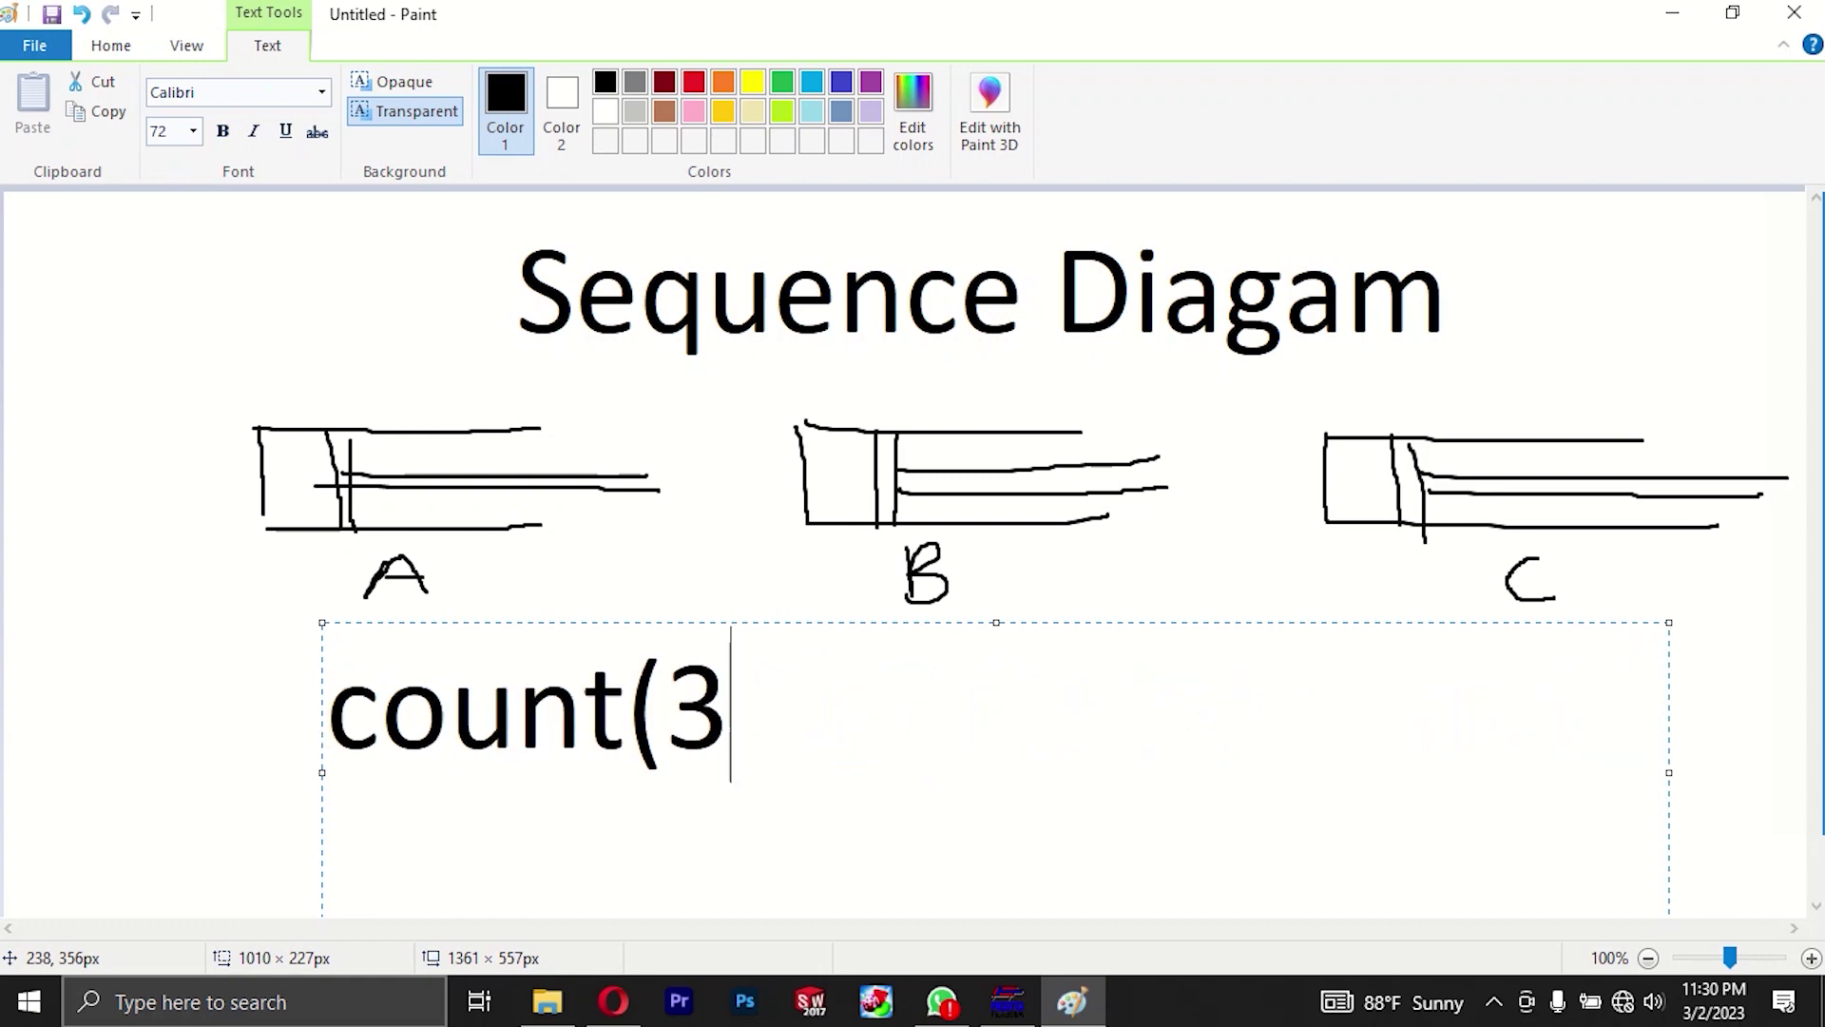